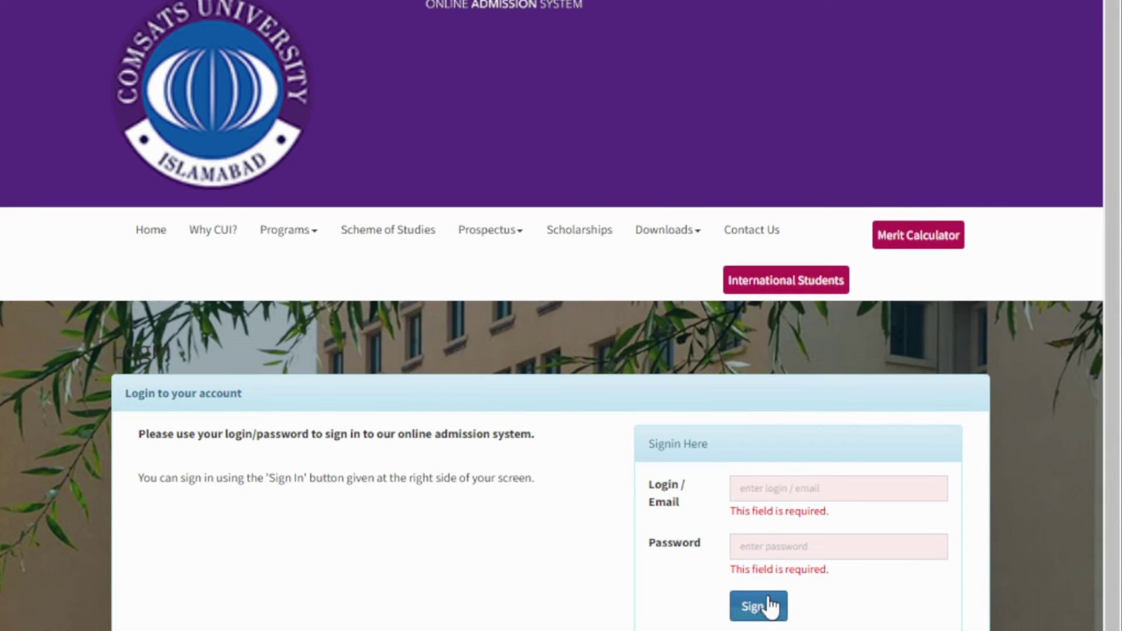
Choose Islamabad as the campus to apply to.
scroll(766, 569, down, 1)
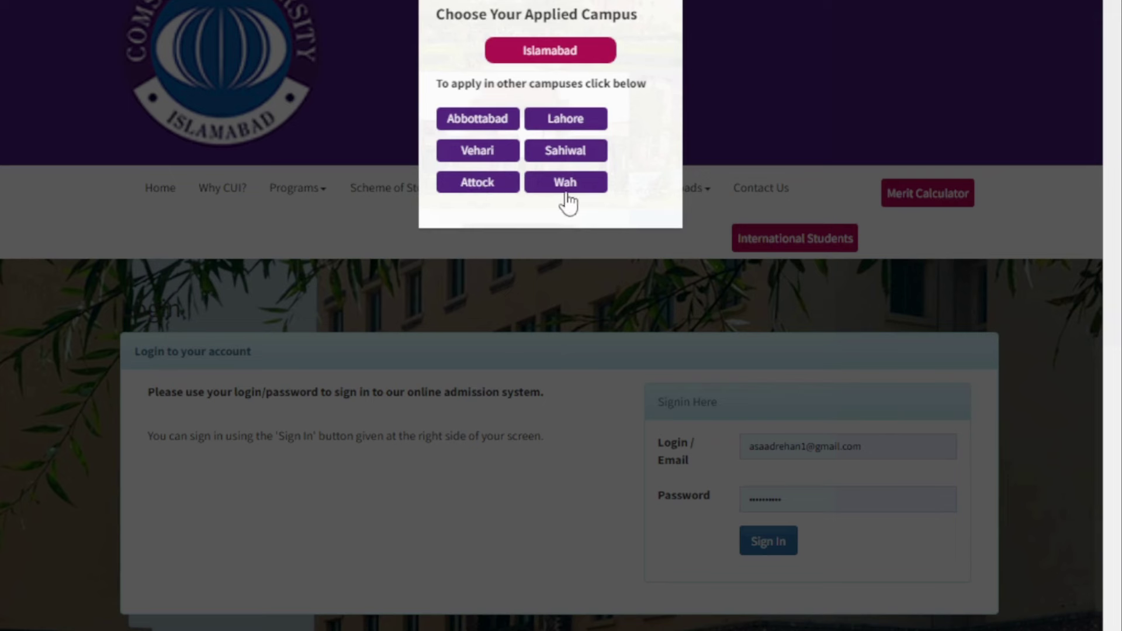
click(566, 59)
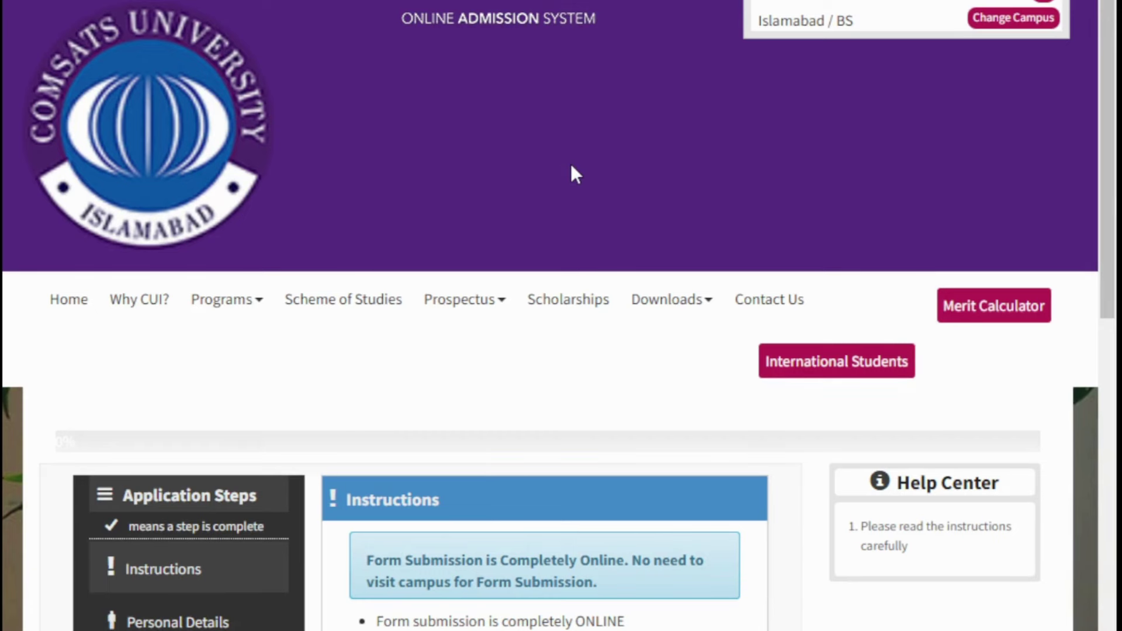
Read through the application instructions and the merit calculation formula, and agree to them to proceed to Personal Details.
scroll(573, 167, down, 3)
scroll(576, 173, down, 3)
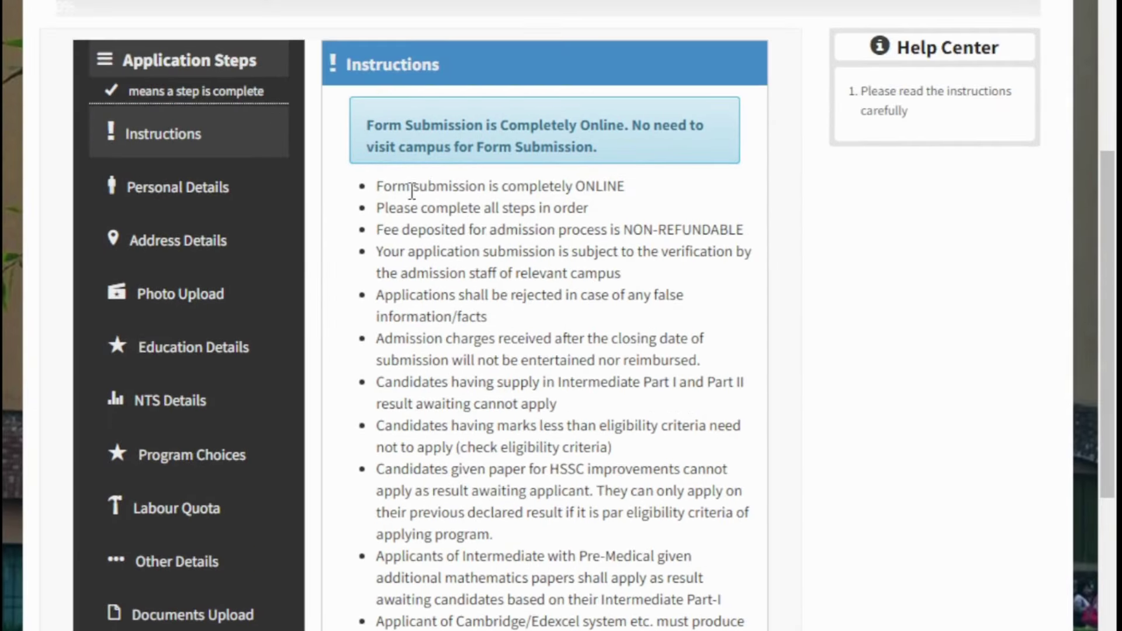
scroll(584, 553, down, 5)
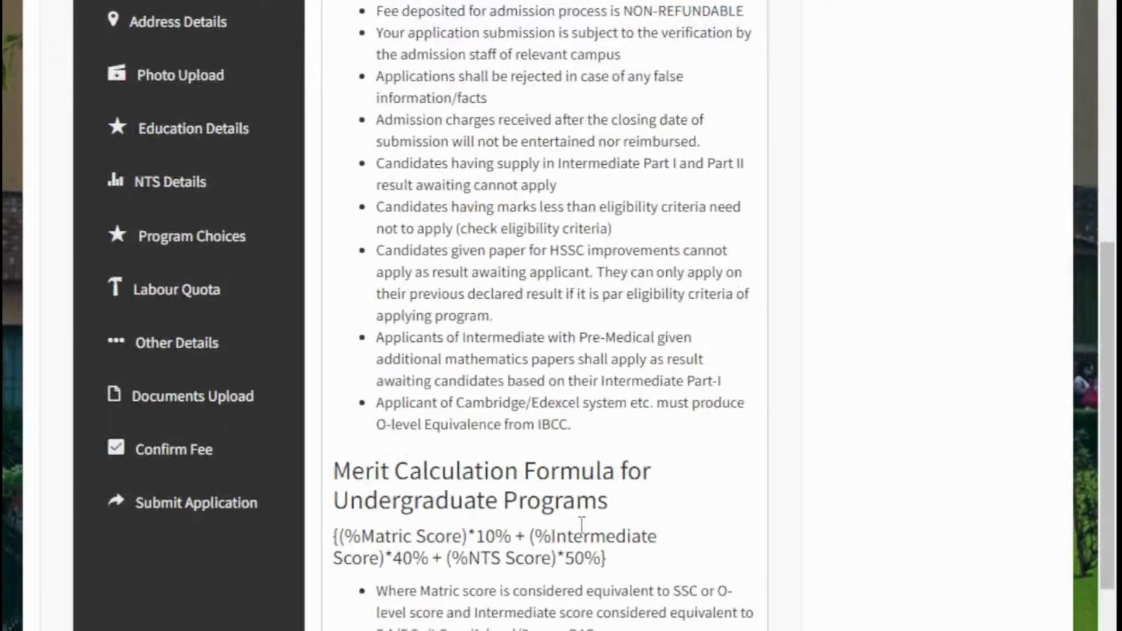
scroll(472, 383, down, 3)
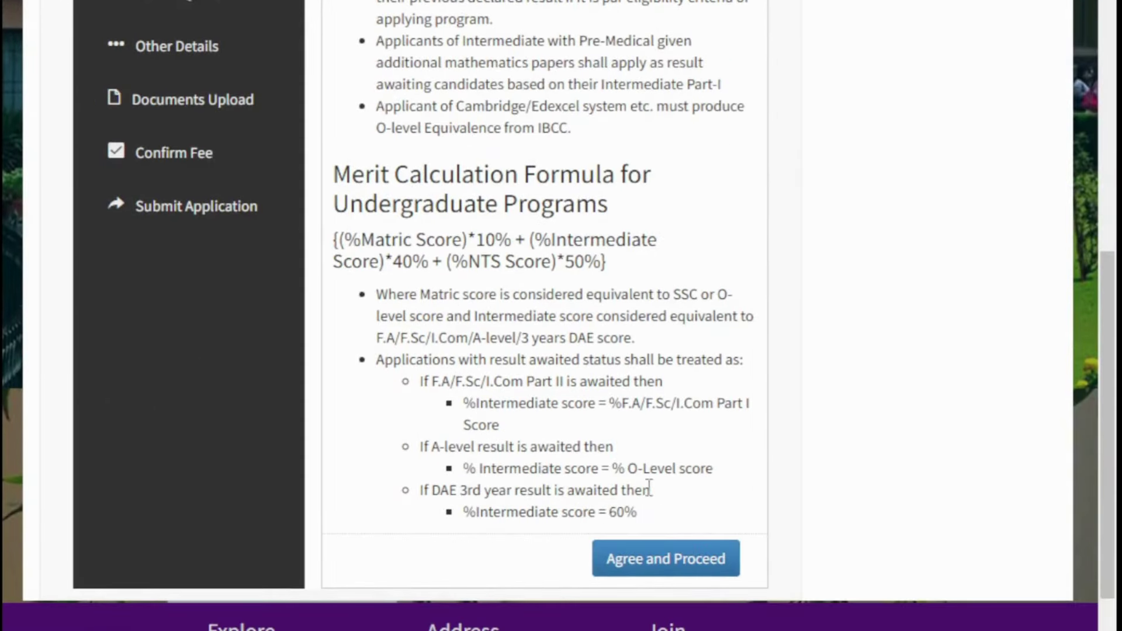
click(649, 564)
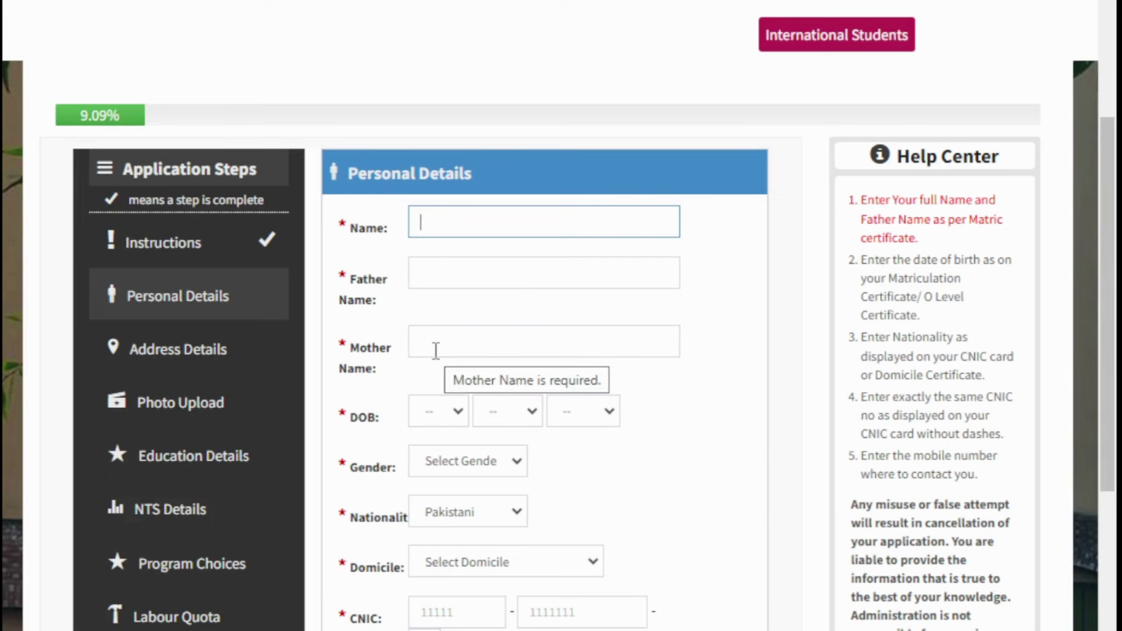
Look through the Personal Details form, including the domicile options, and save it to continue to Address Details.
scroll(436, 351, down, 2)
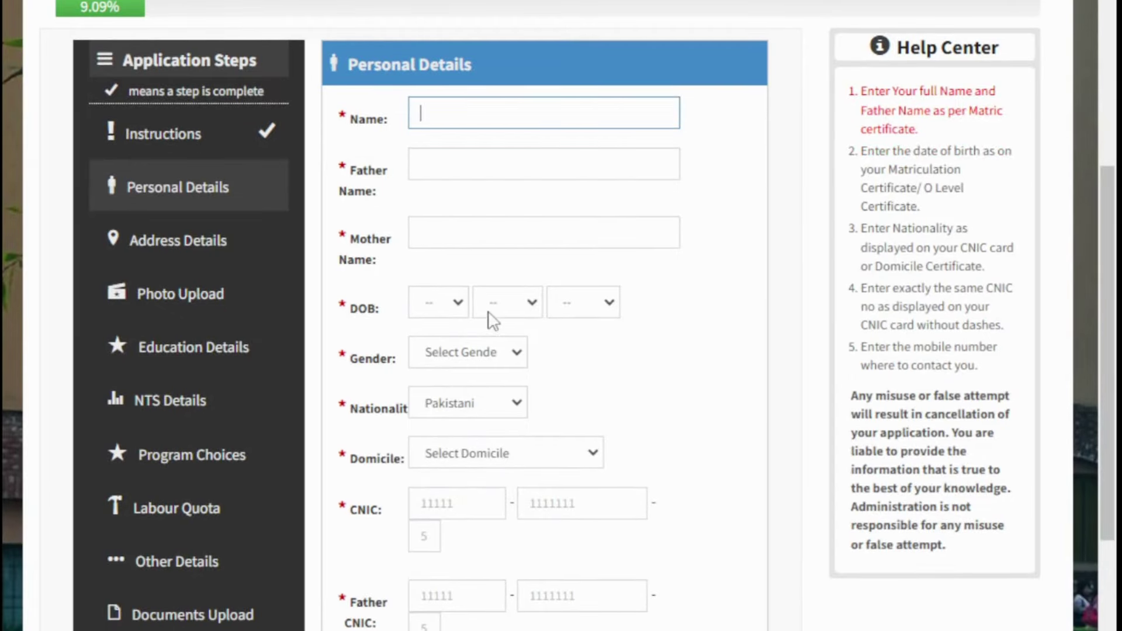
scroll(564, 318, down, 2)
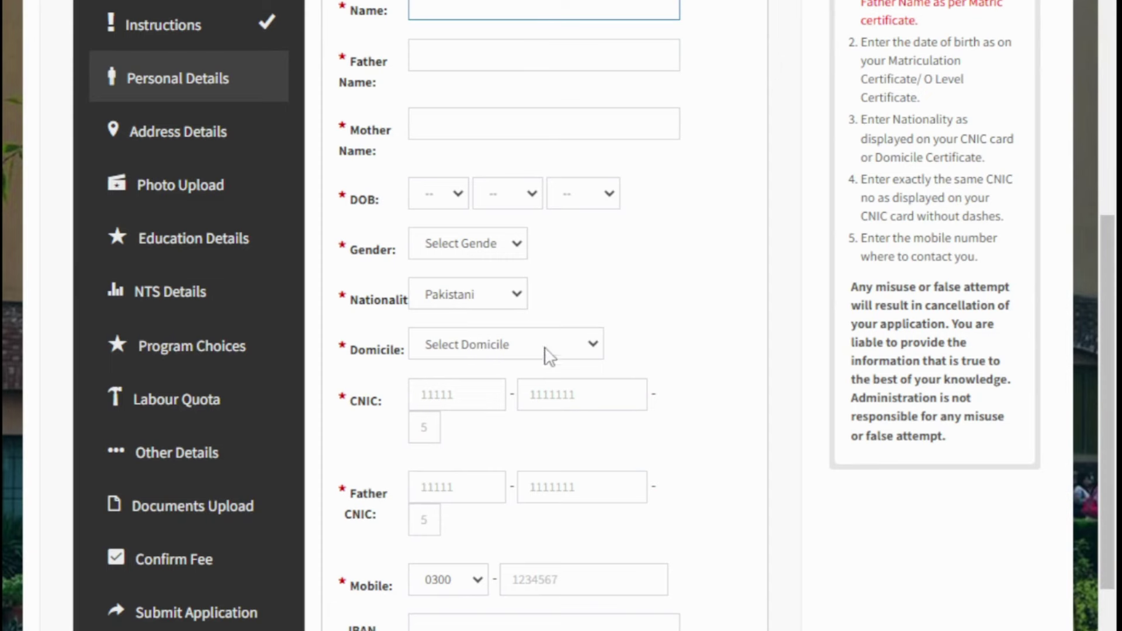
click(579, 352)
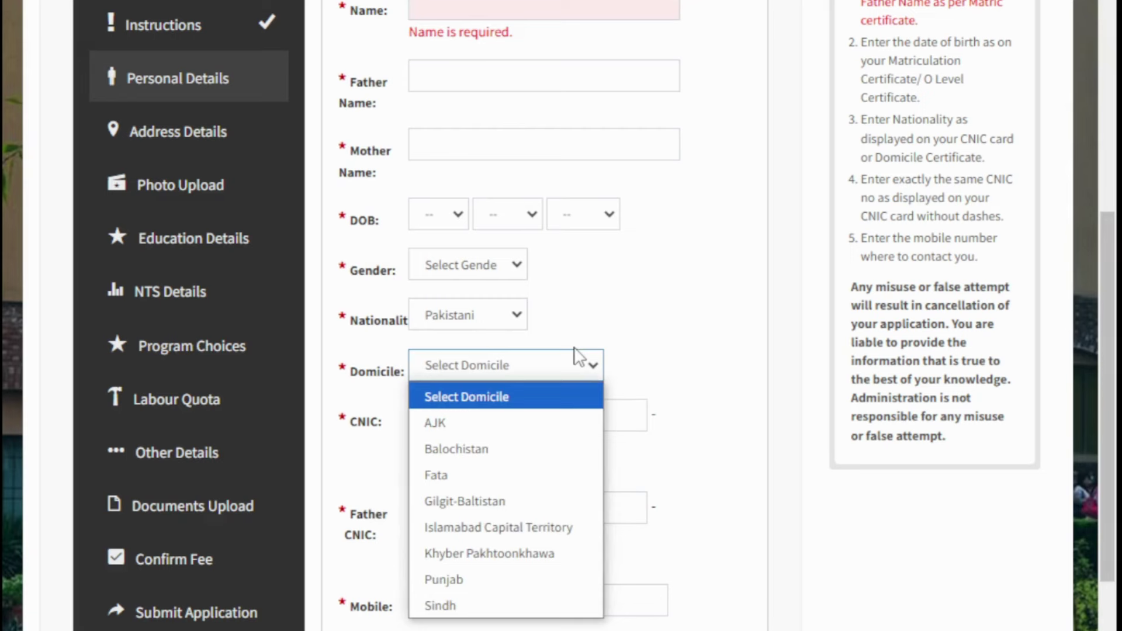
scroll(575, 355, down, 1)
scroll(576, 357, down, 1)
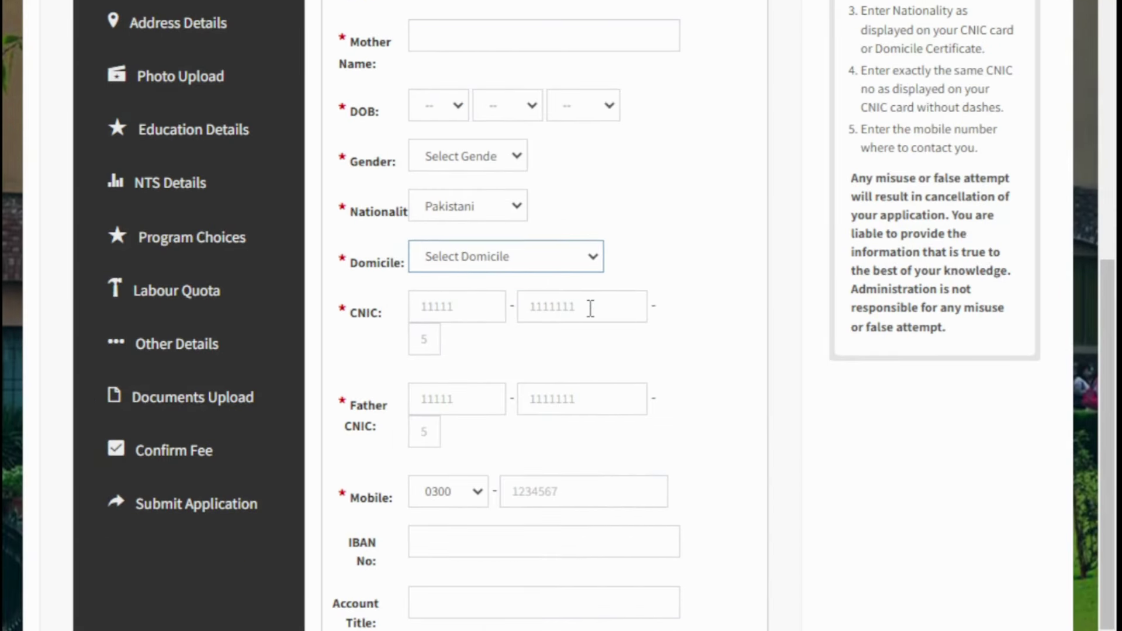
scroll(592, 306, down, 1)
scroll(591, 309, down, 1)
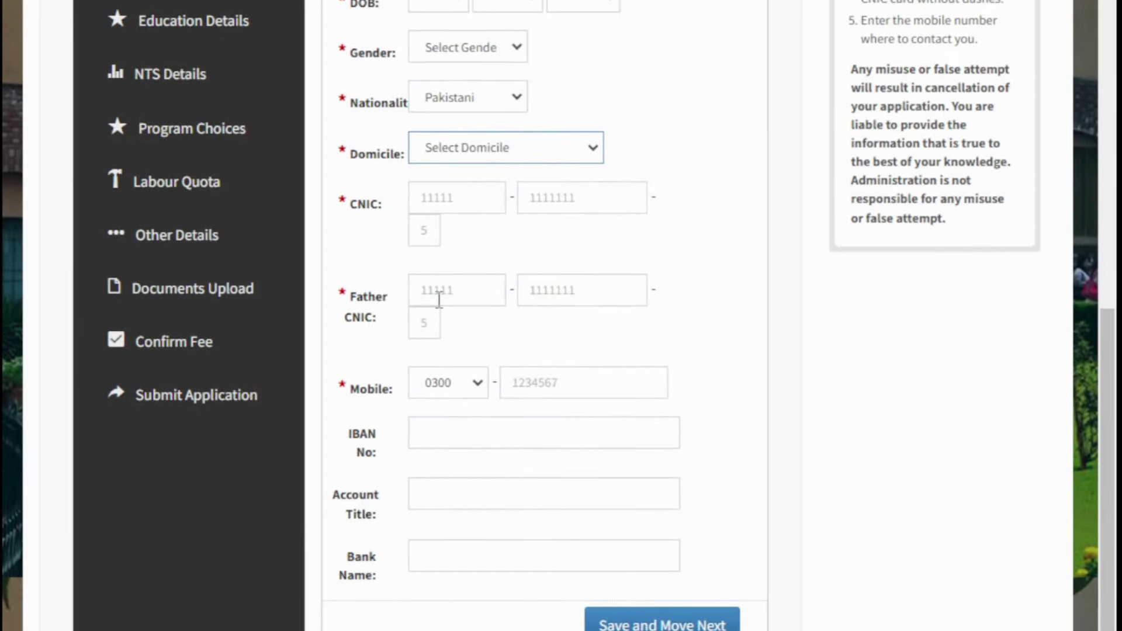
scroll(526, 319, down, 2)
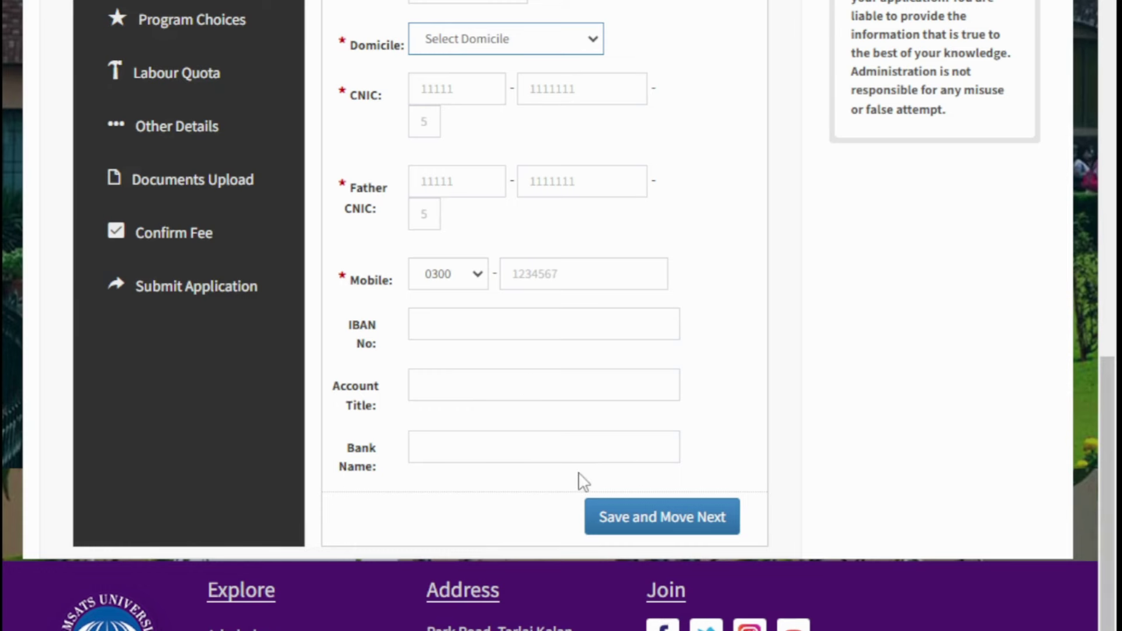
scroll(583, 482, up, 1)
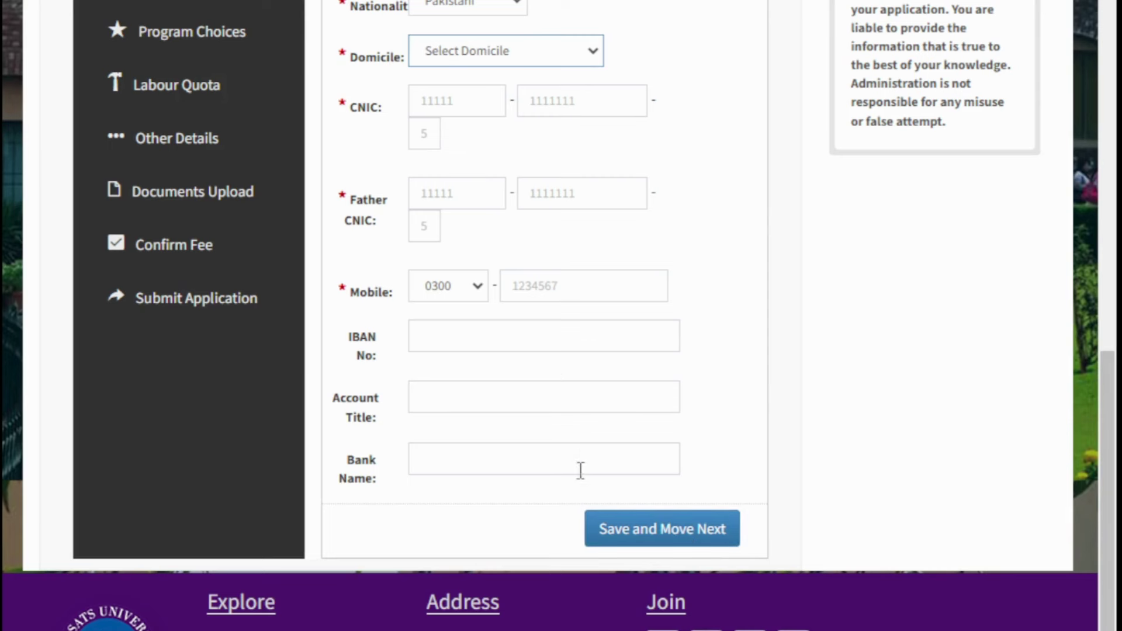
click(678, 545)
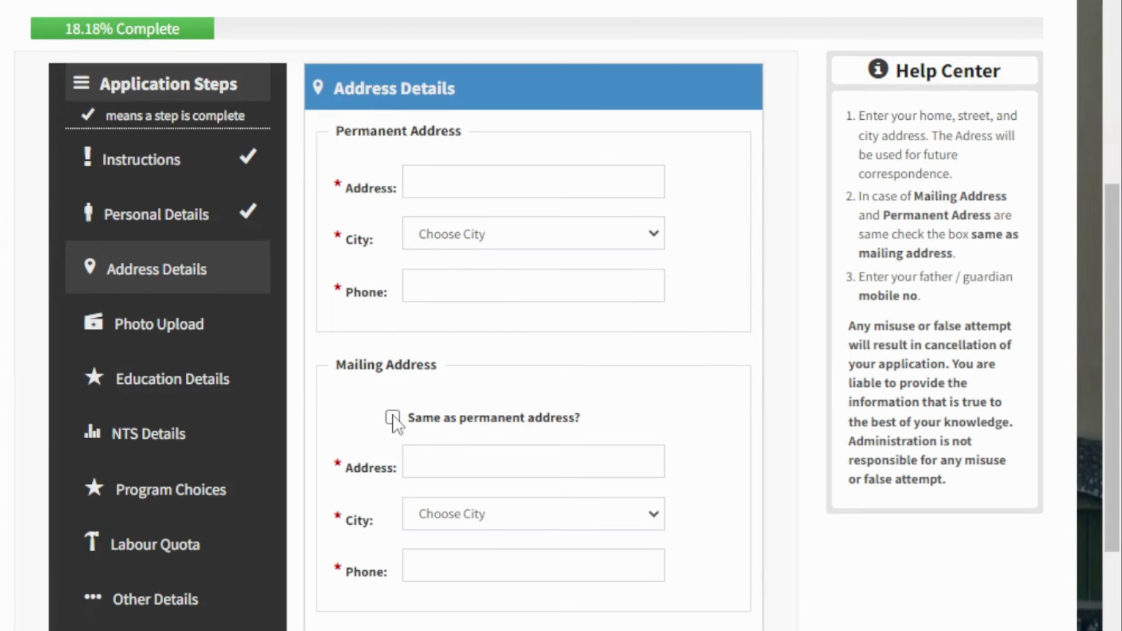
Look through the permanent, mailing and father/guardian address sections, and save the form to continue to Photo Upload.
scroll(392, 420, down, 6)
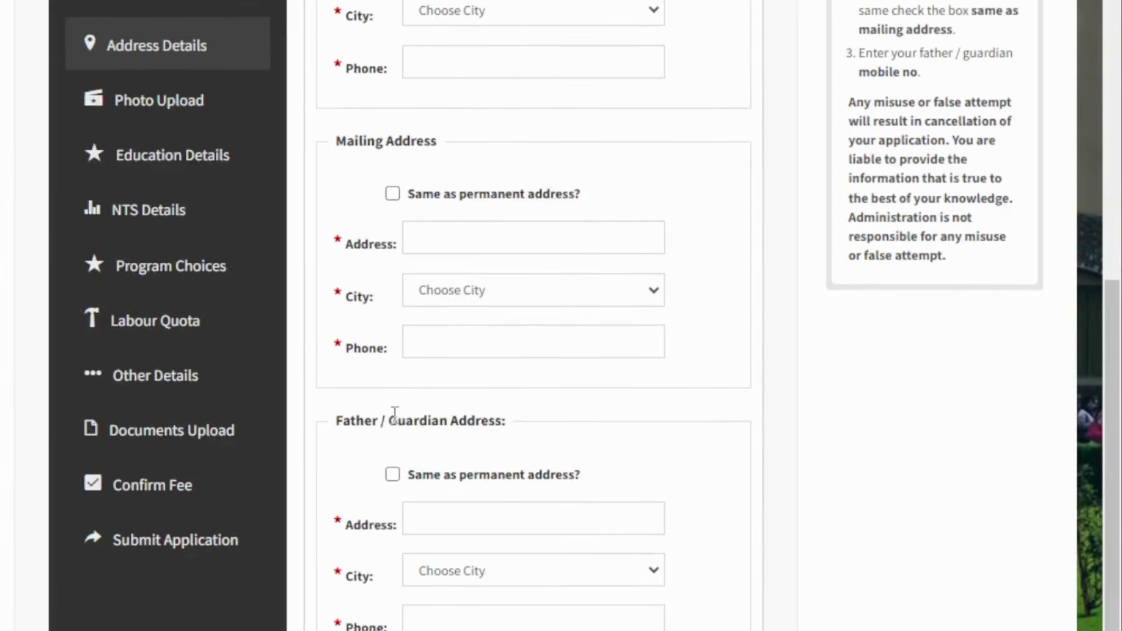
scroll(421, 142, up, 2)
scroll(488, 356, down, 2)
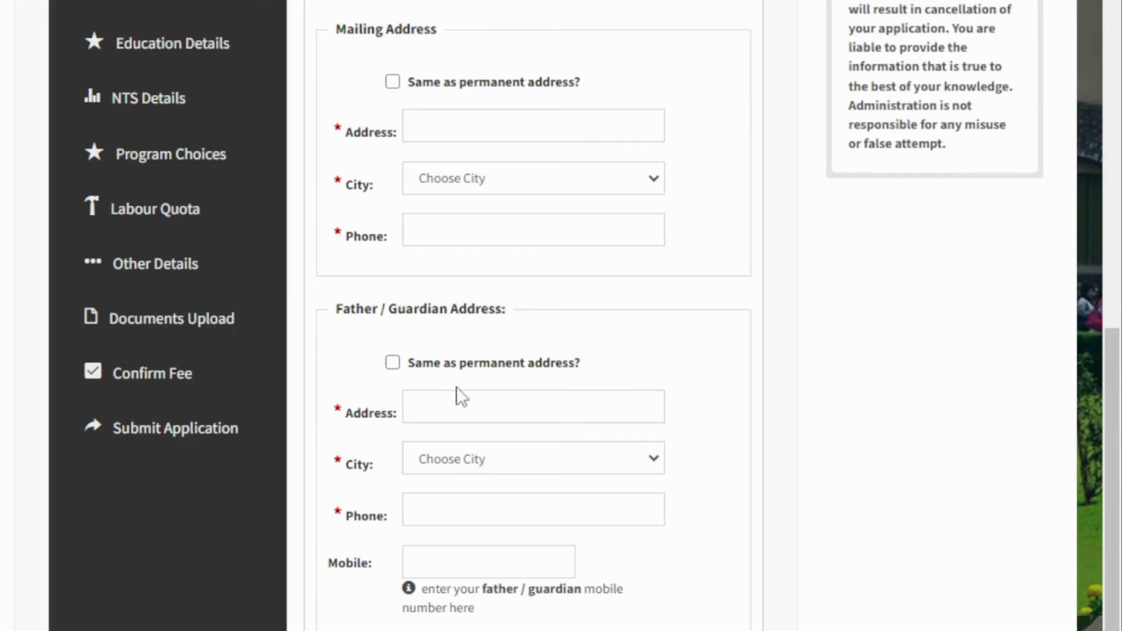
scroll(469, 317, up, 6)
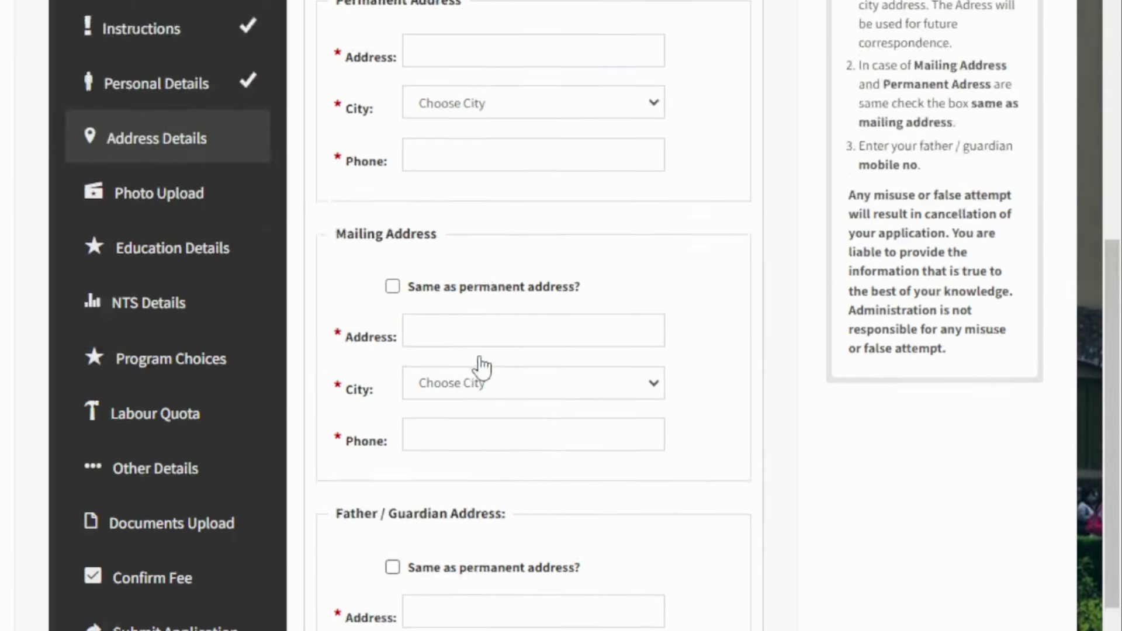
scroll(457, 258, down, 3)
scroll(457, 260, down, 3)
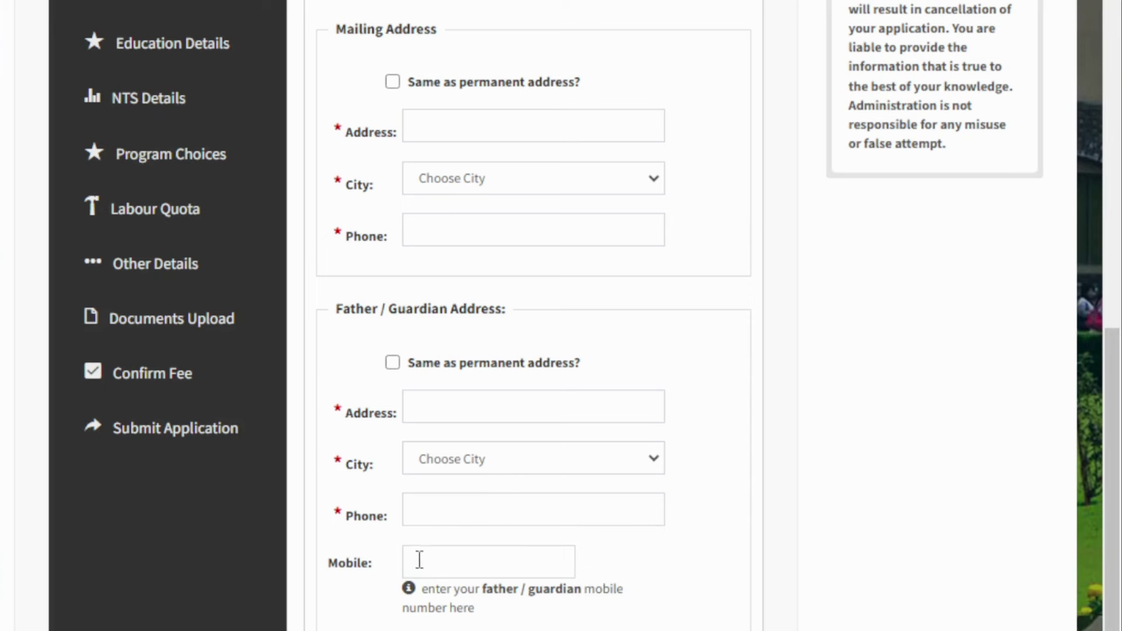
scroll(380, 550, down, 2)
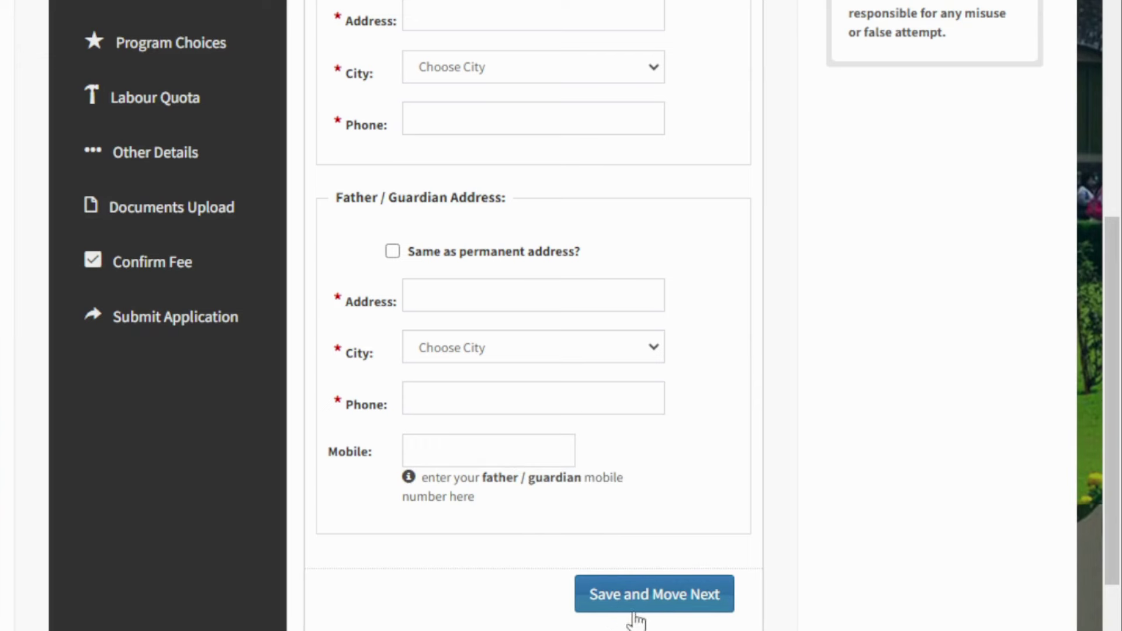
click(666, 608)
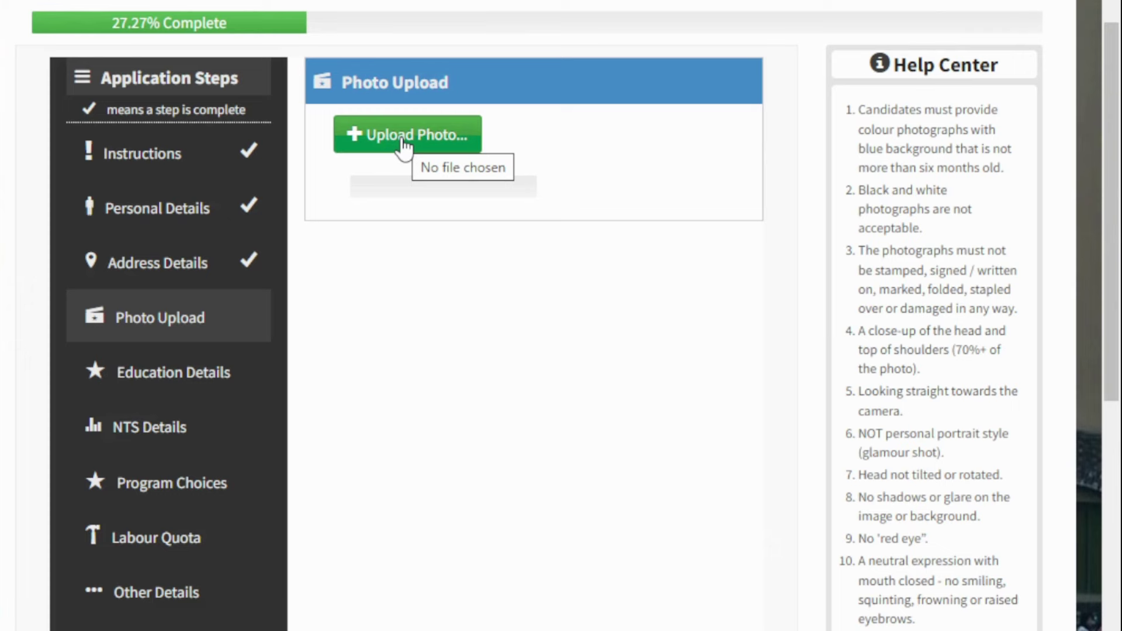
Review the photo requirements and go to the Education Details step of the application.
scroll(404, 146, down, 5)
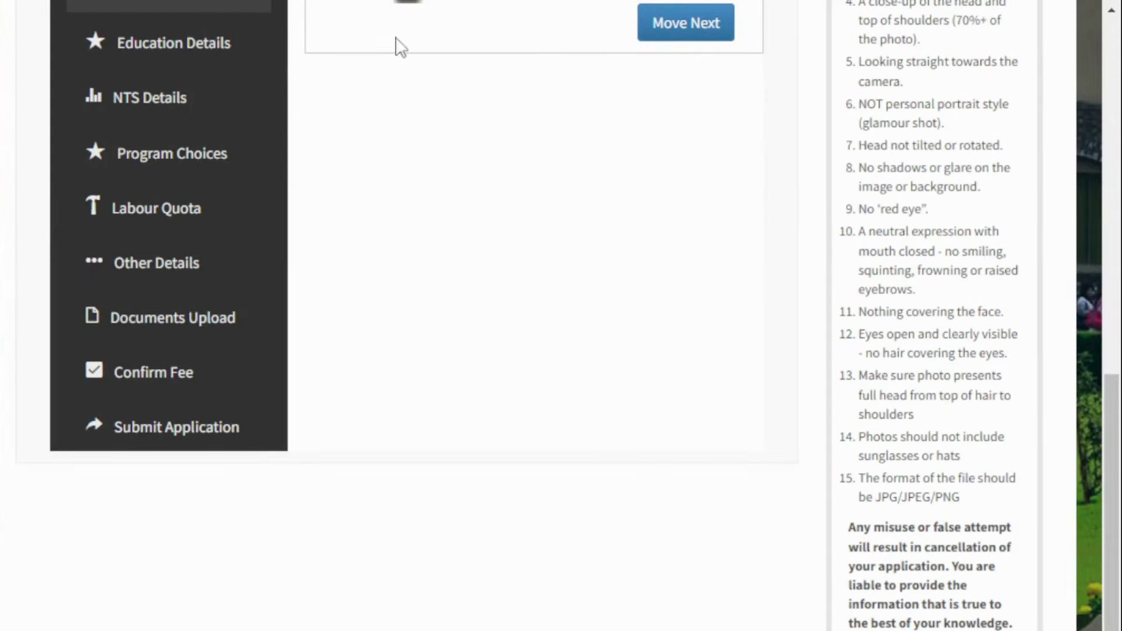
click(201, 52)
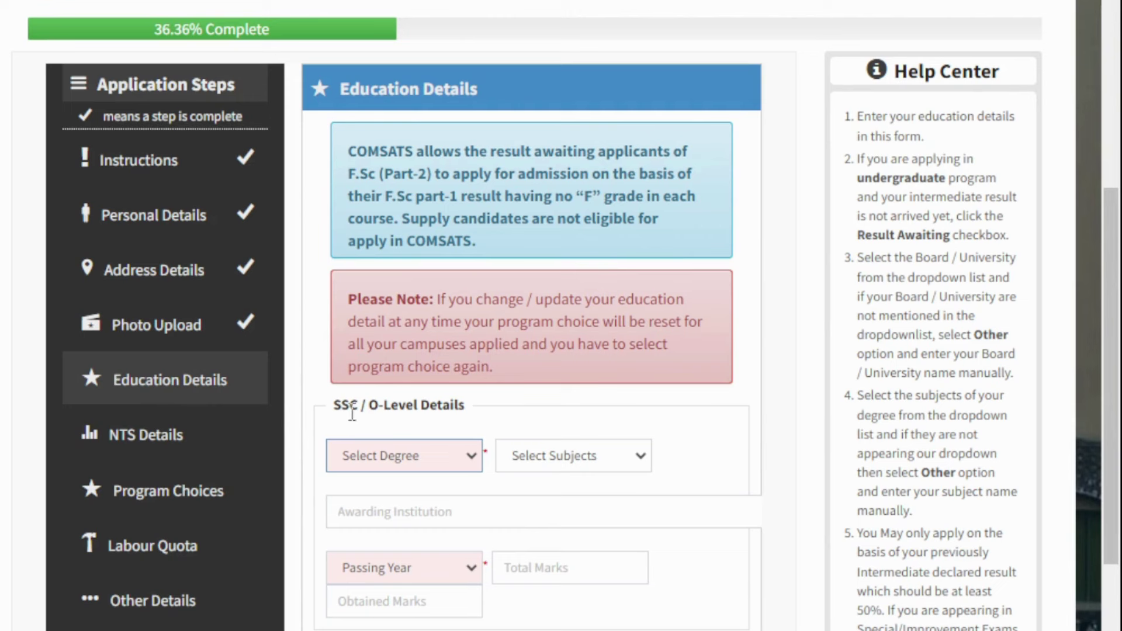
Set the SSC / O-Level degree to Matric / SSC and view the available boards and subject groups.
click(416, 468)
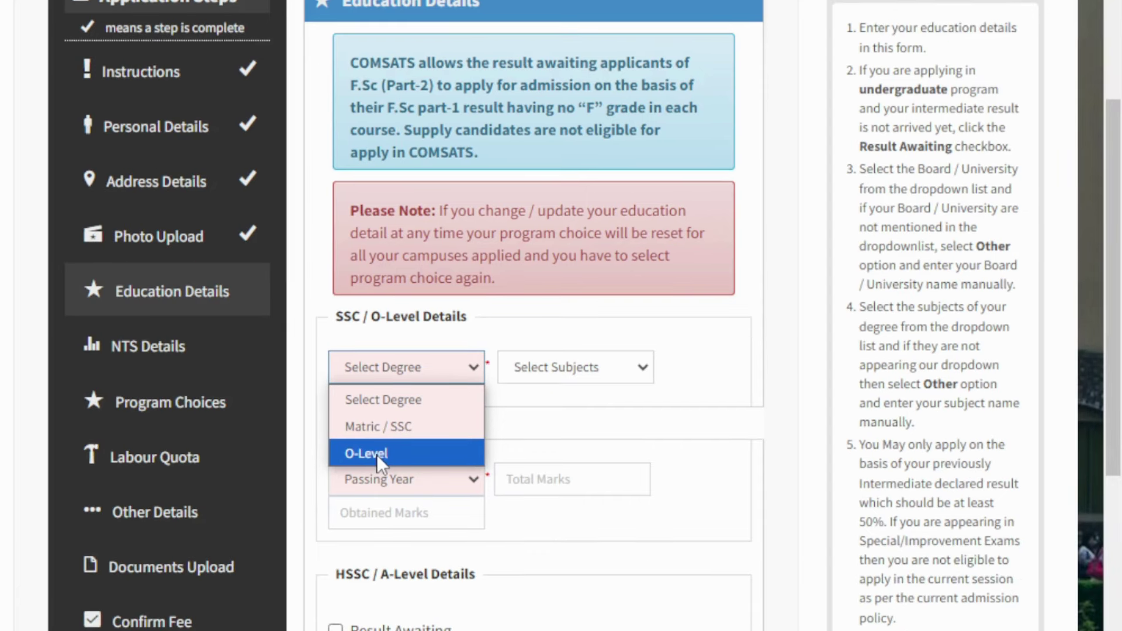
click(395, 427)
click(559, 372)
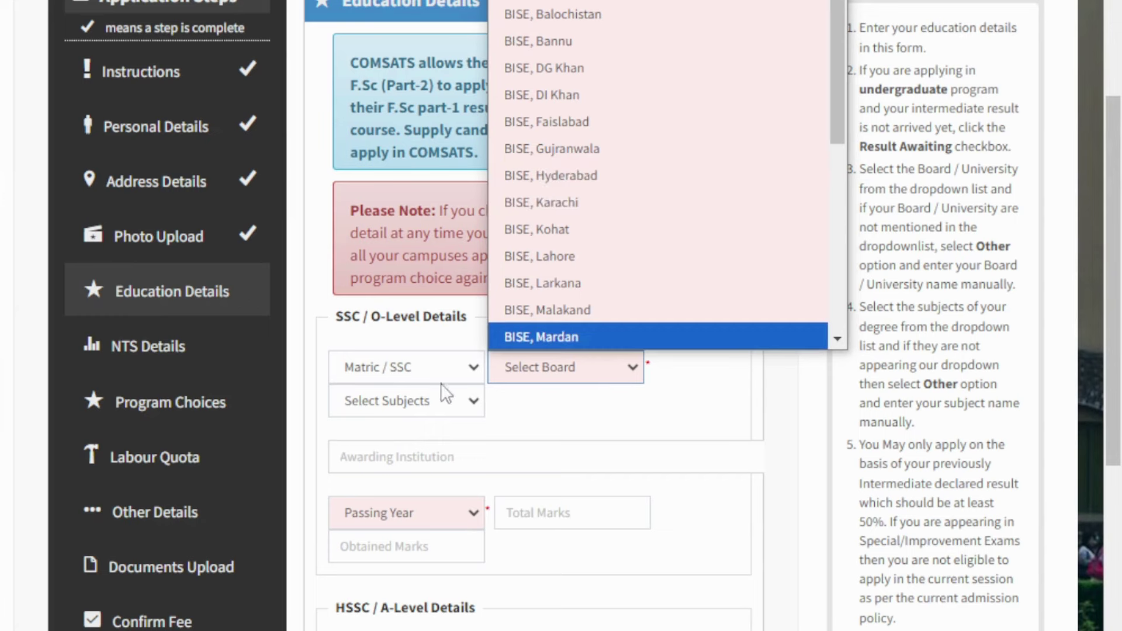
click(430, 397)
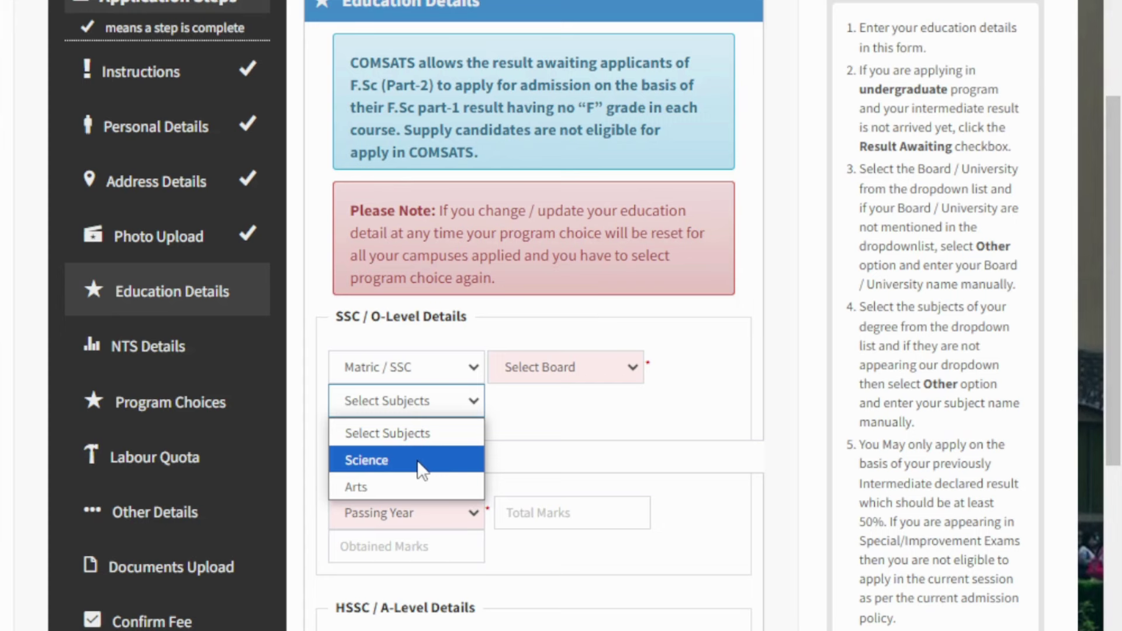
click(529, 427)
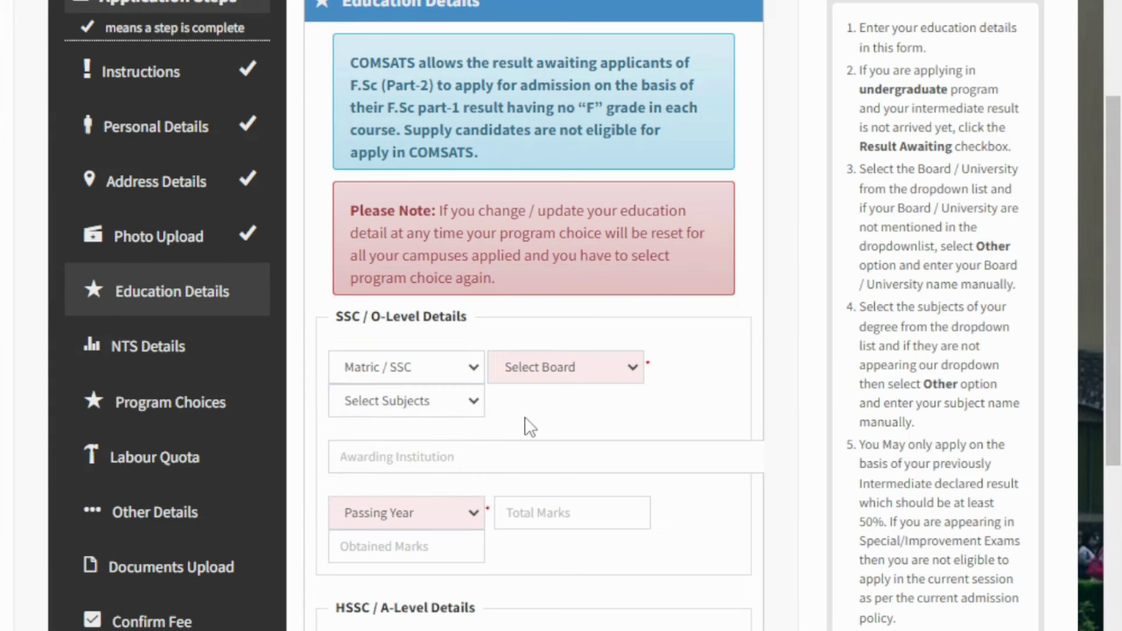
Examine the awarding institution, passing year, total marks and obtained marks fields of the SSC / O-Level details.
click(445, 458)
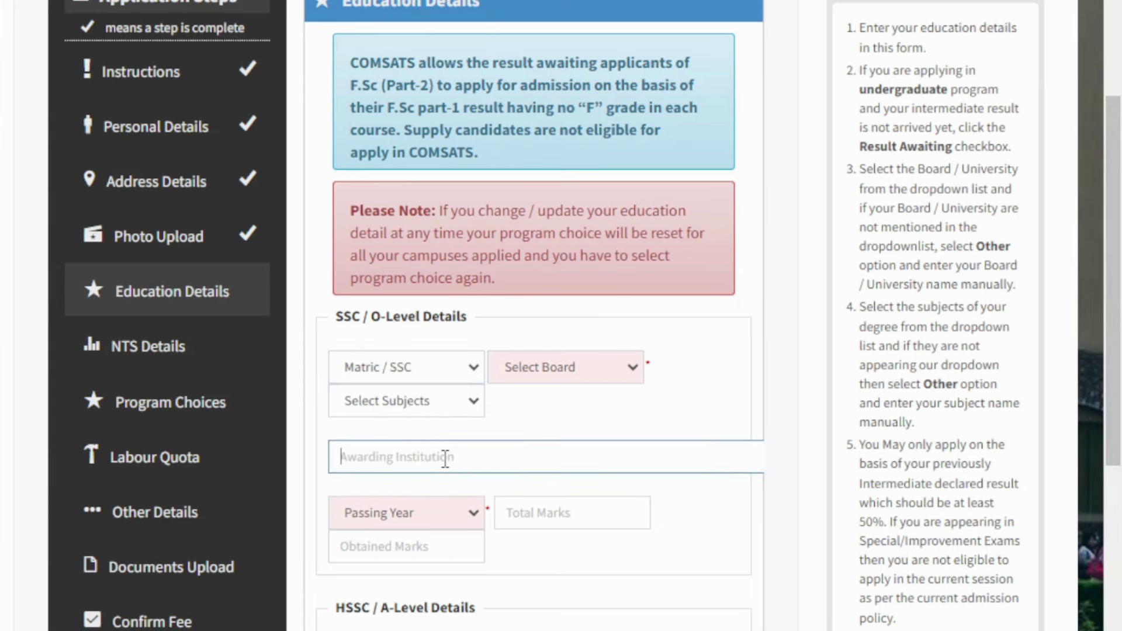
scroll(445, 457, down, 2)
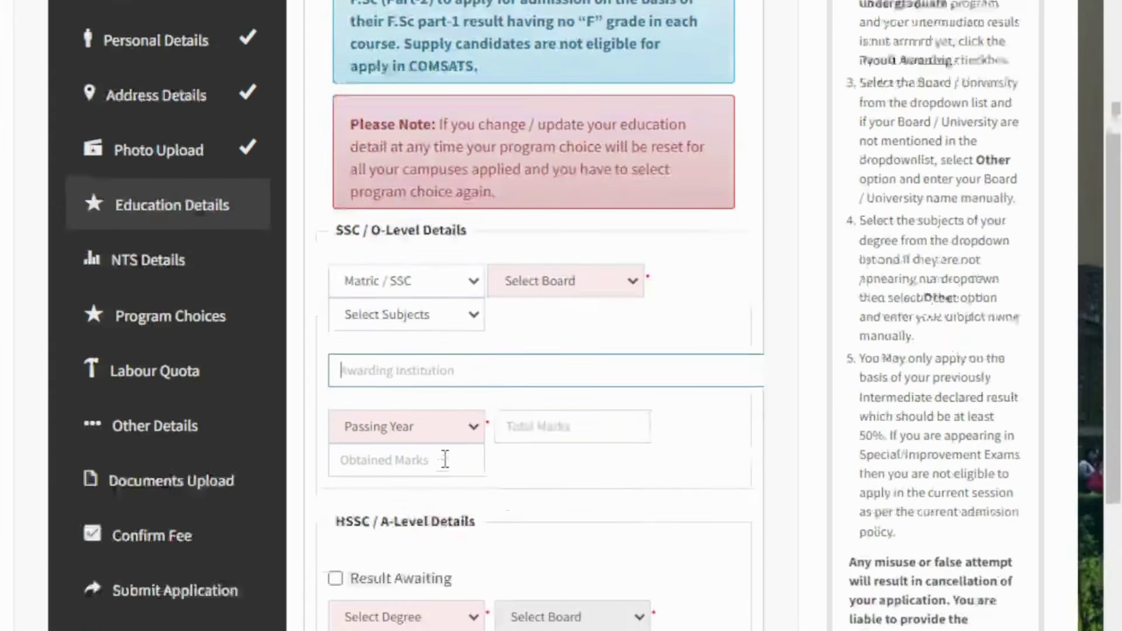
click(422, 399)
click(422, 399)
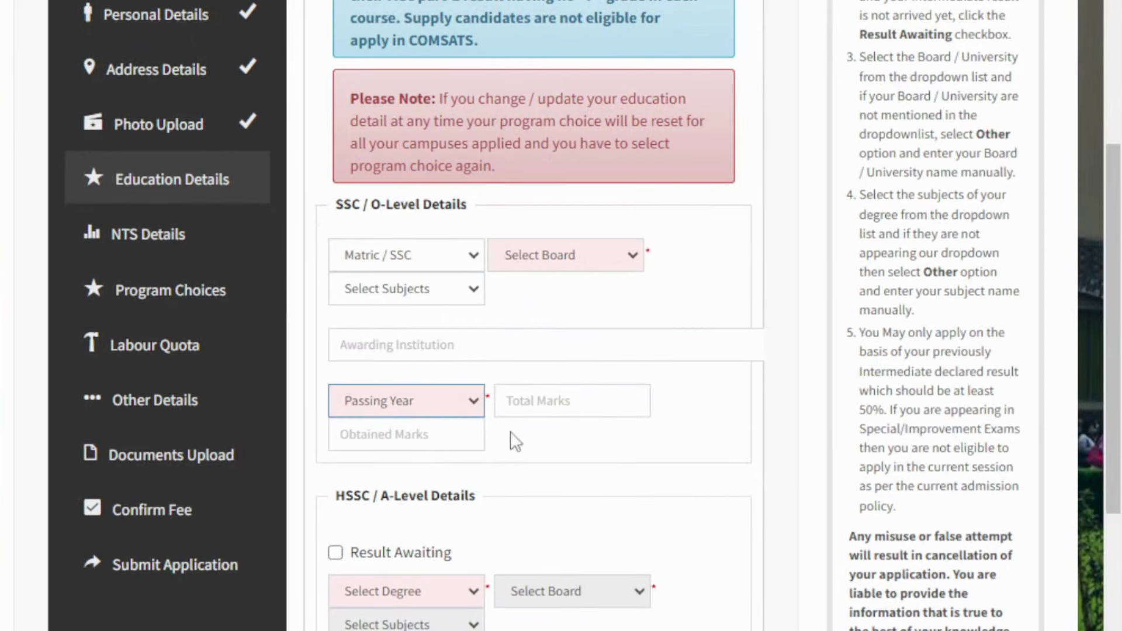
click(604, 405)
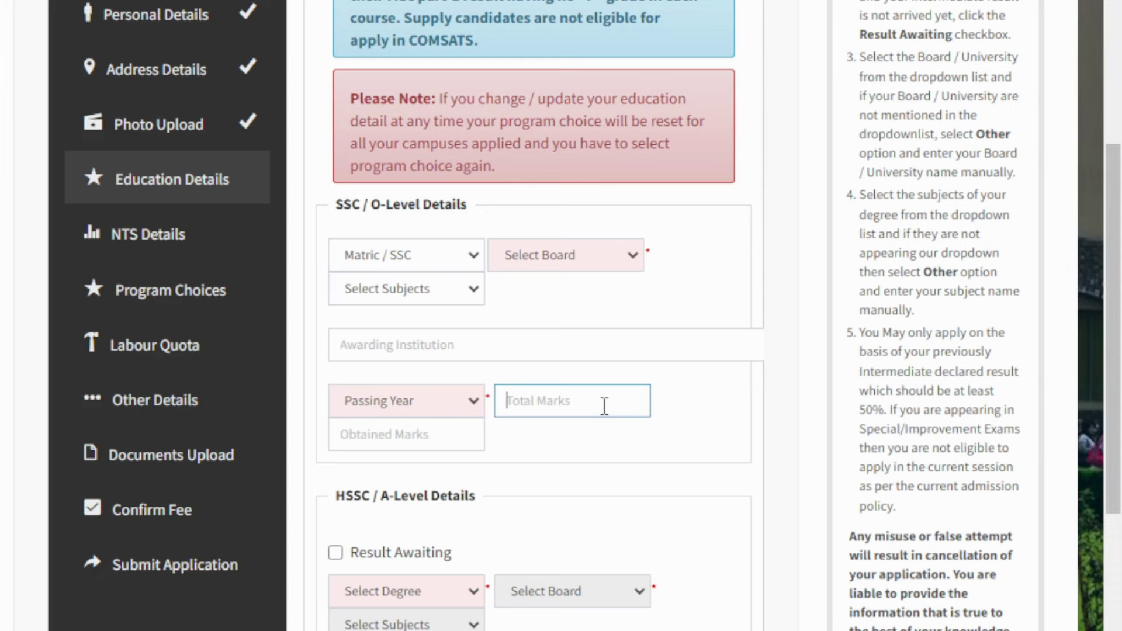
click(425, 434)
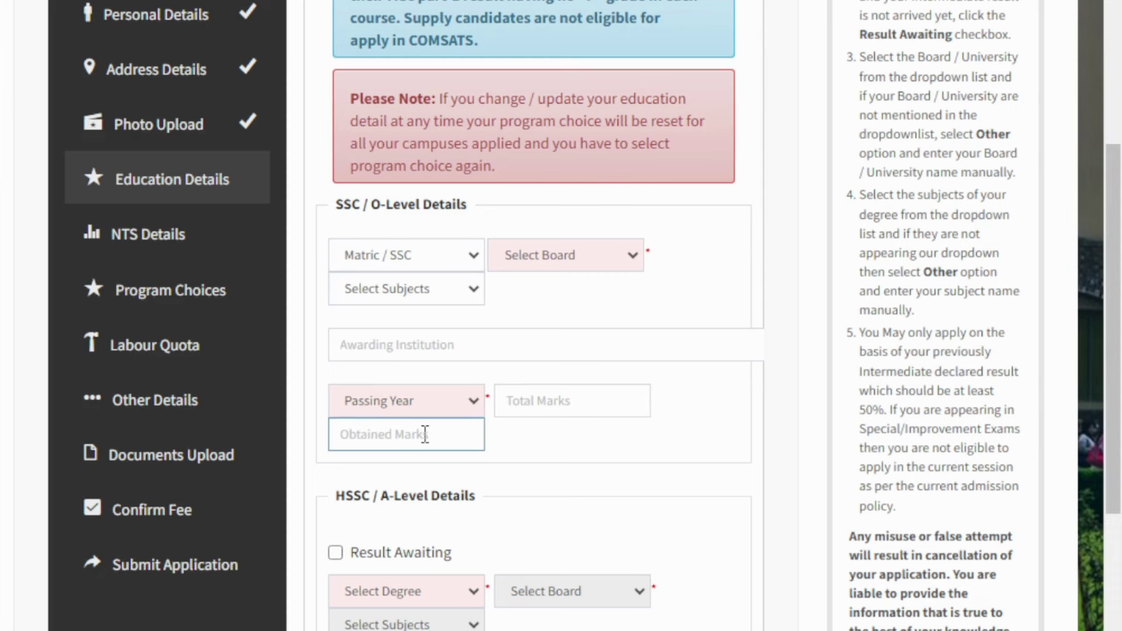
Mark the HSSC / A-Level result as awaiting and view the degree and passing year options offered for that case.
scroll(425, 434, down, 2)
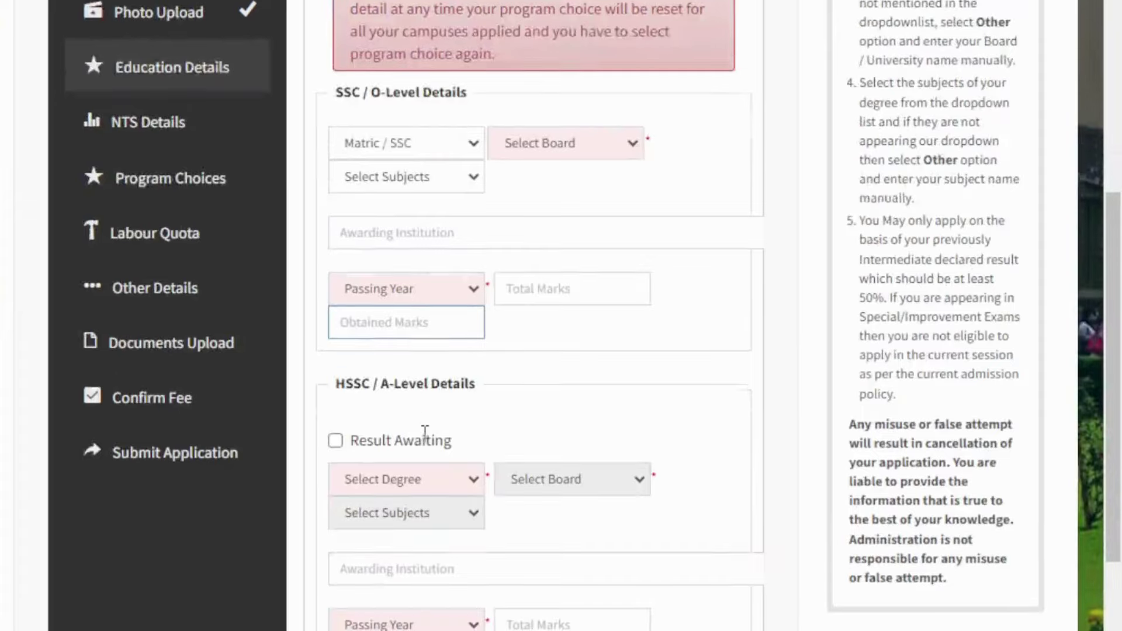
scroll(374, 362, down, 2)
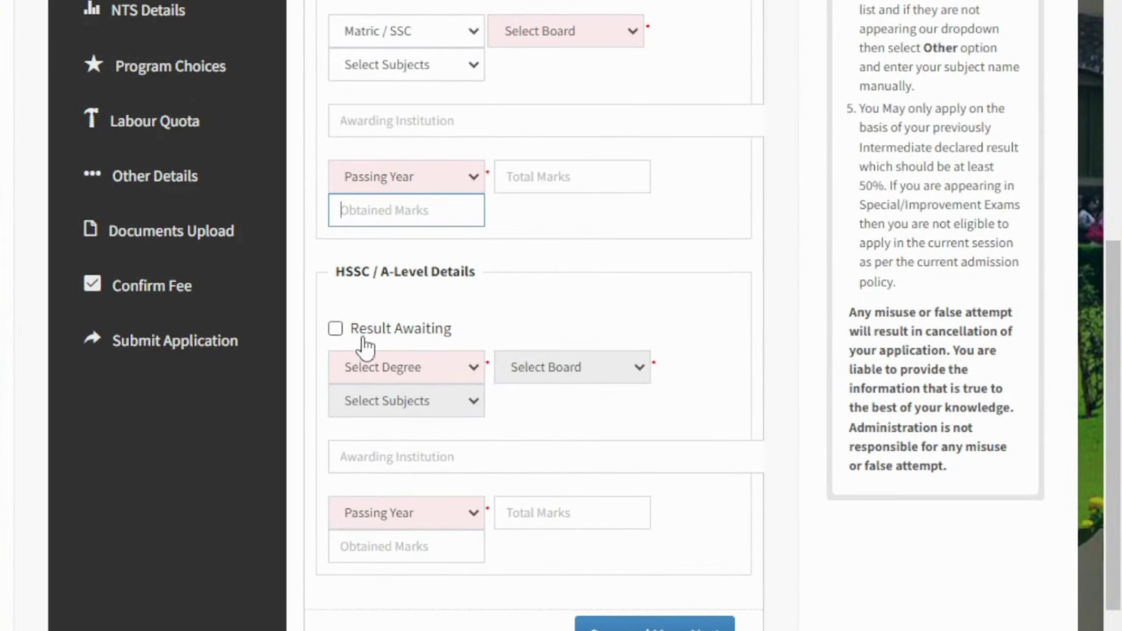
click(335, 330)
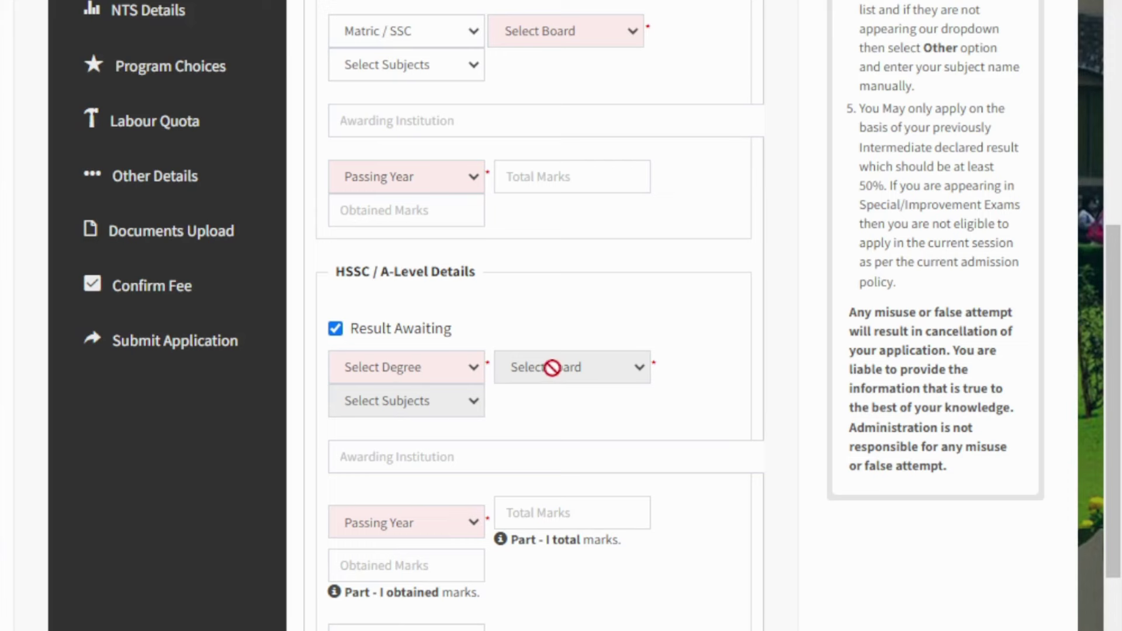
click(454, 374)
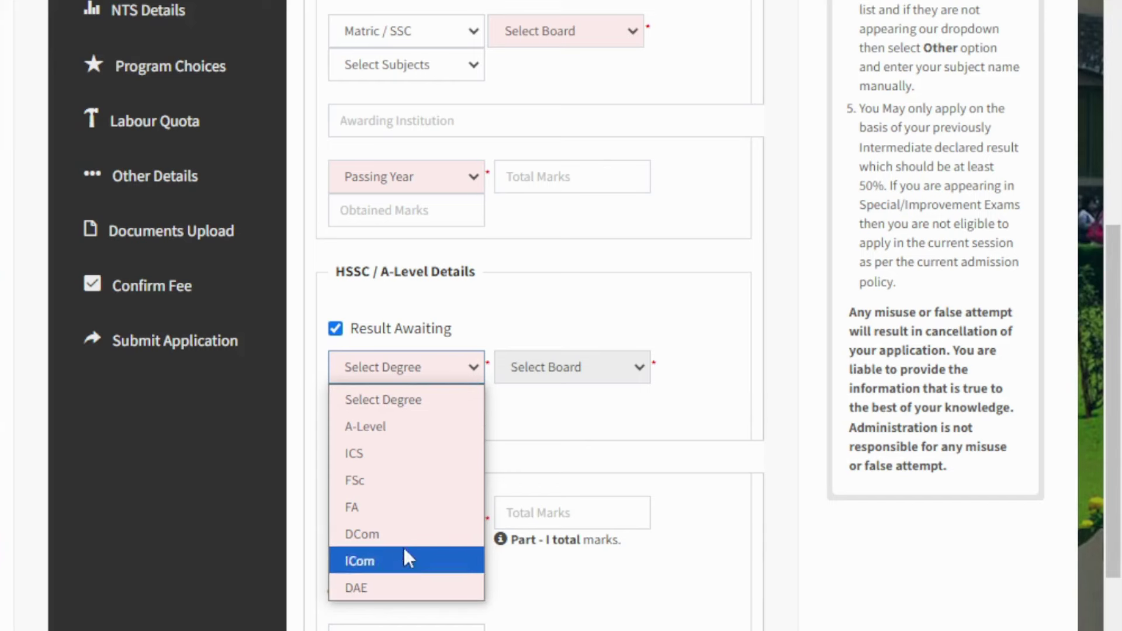
click(440, 366)
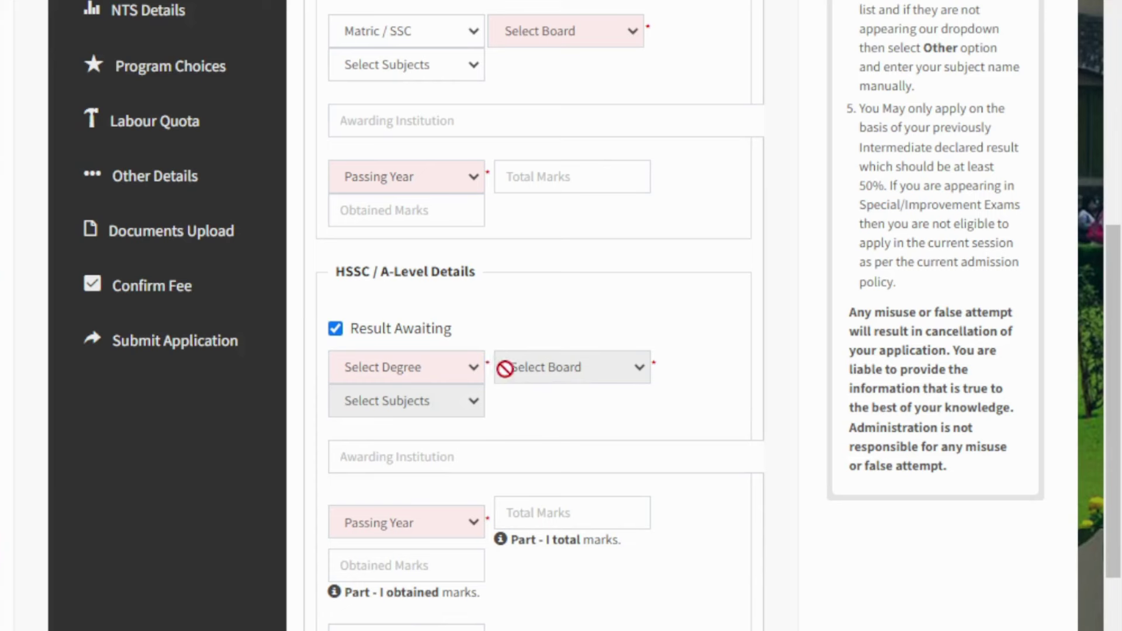
click(451, 524)
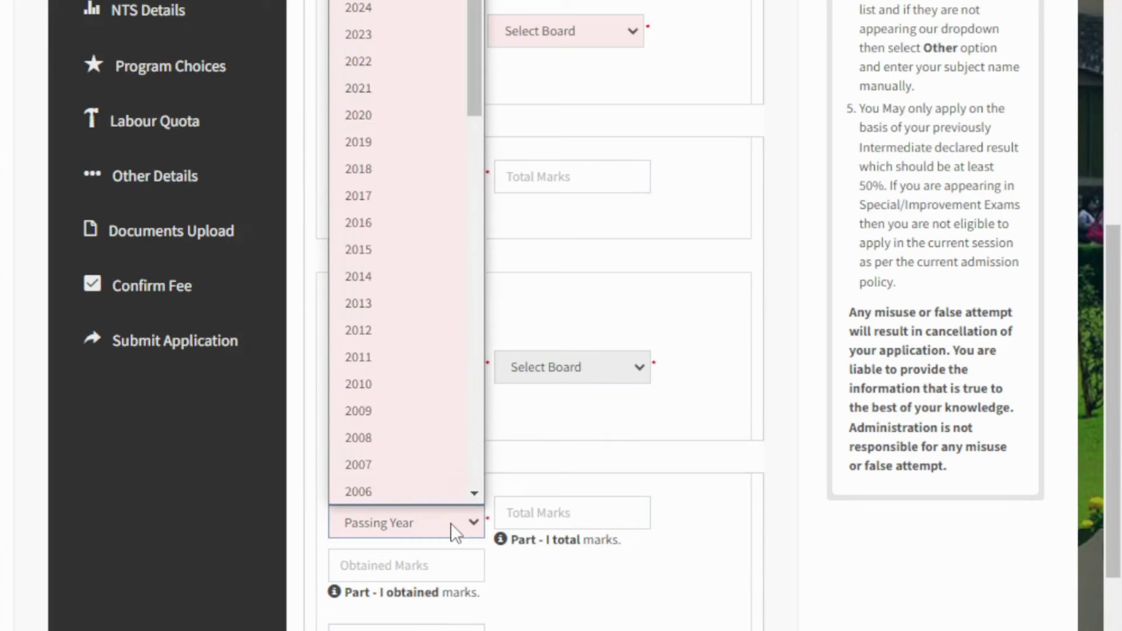
click(451, 524)
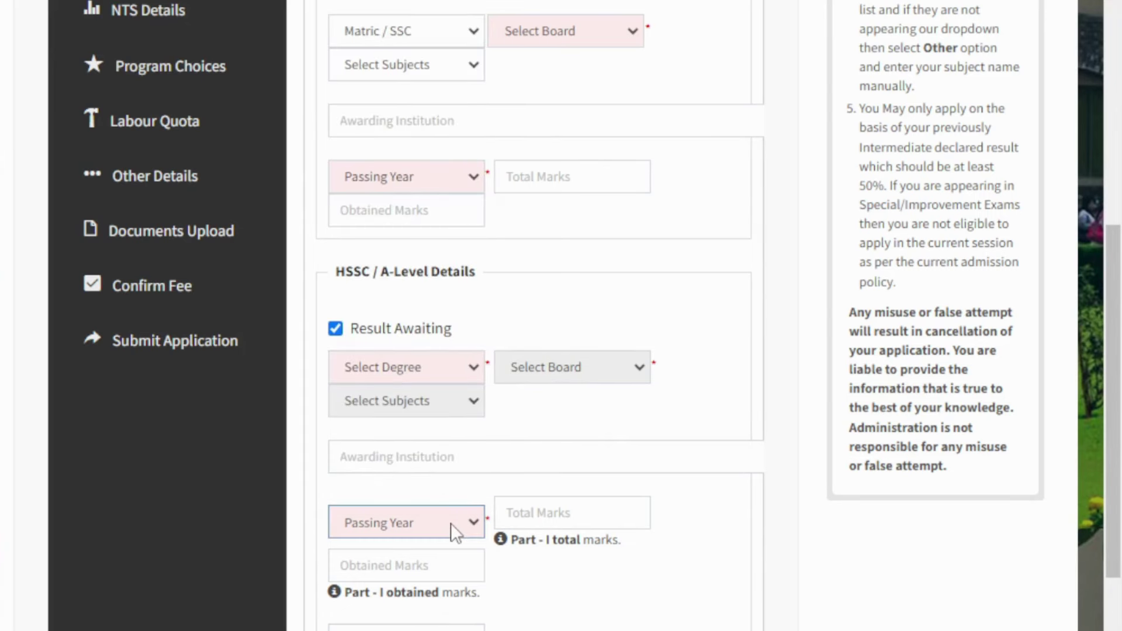
scroll(451, 523, down, 2)
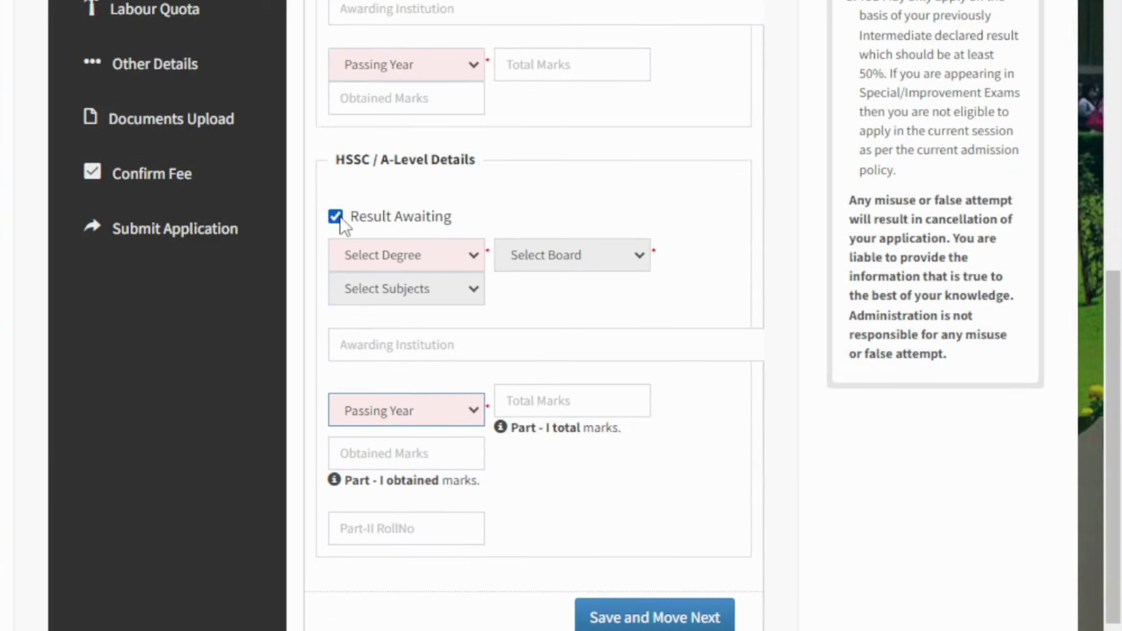
click(442, 258)
click(440, 262)
click(398, 411)
click(398, 411)
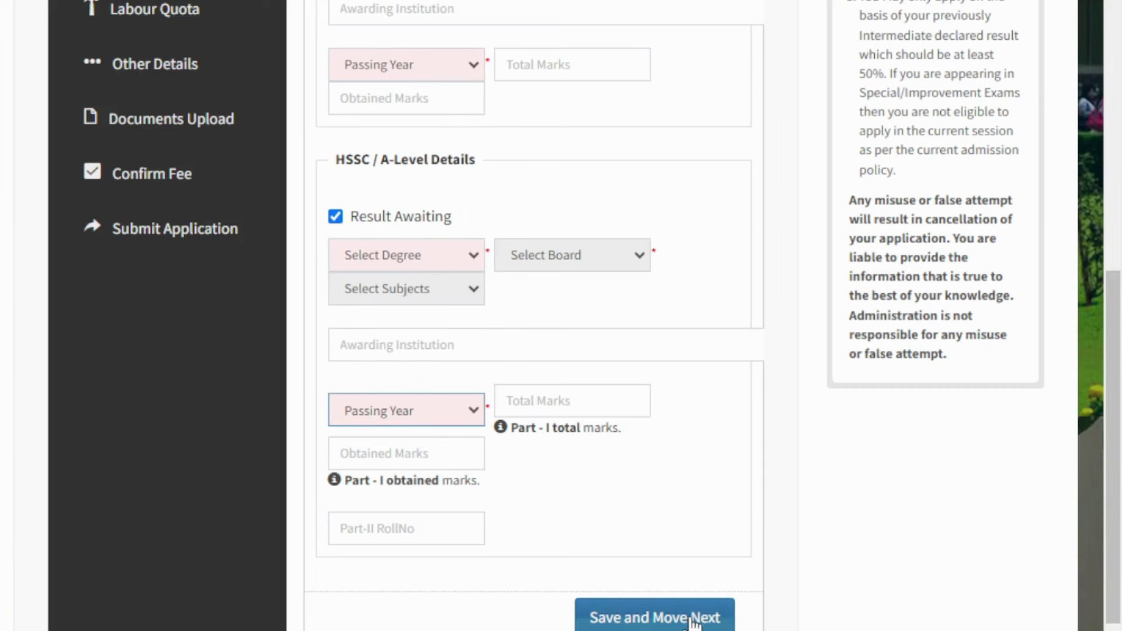
Clear the Result Awaiting option in the HSSC / A-Level details and look over the degree and passing year choices again.
scroll(634, 609, up, 2)
scroll(380, 343, down, 1)
click(336, 286)
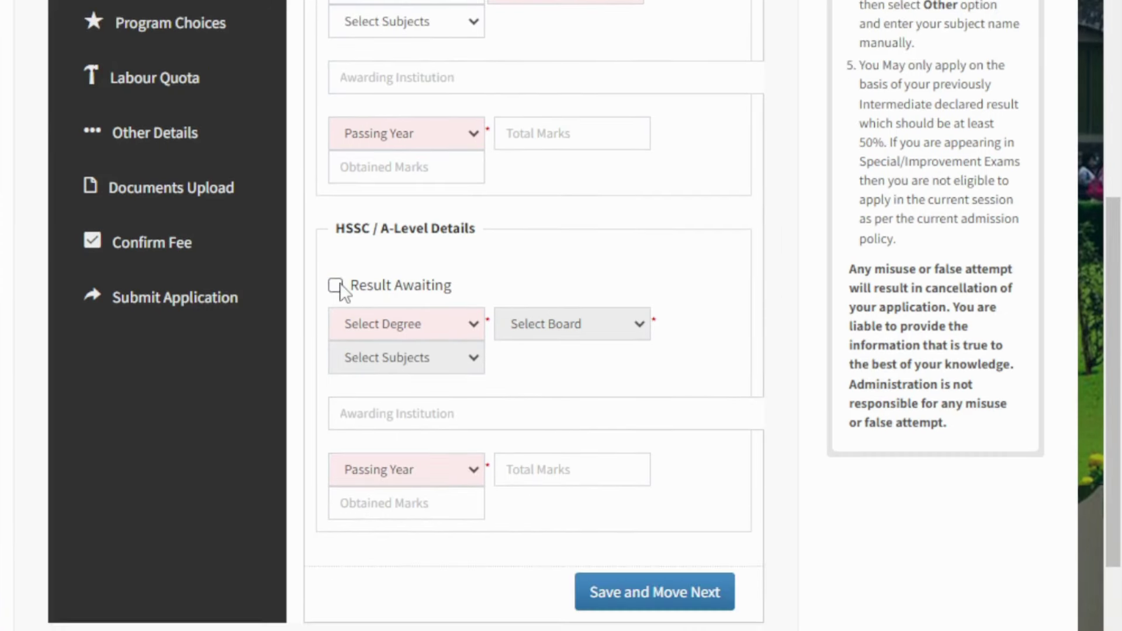
click(459, 324)
click(458, 324)
click(426, 476)
click(426, 471)
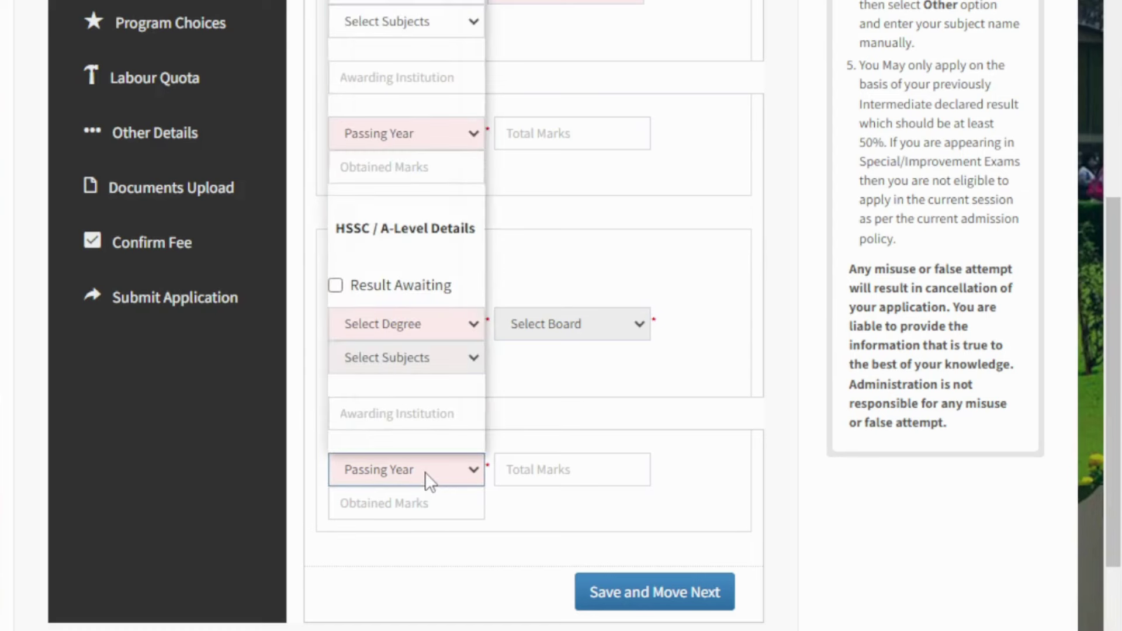
click(630, 317)
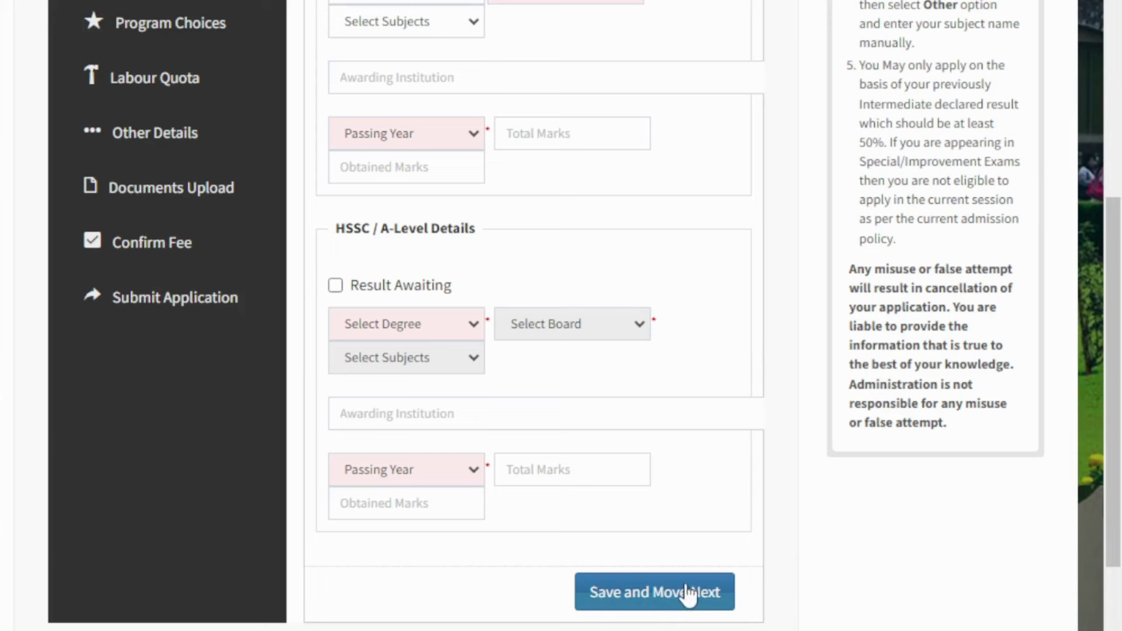
Set the HSSC / A-Level degree to ICS and view its available boards and subject groups.
scroll(697, 593, down, 1)
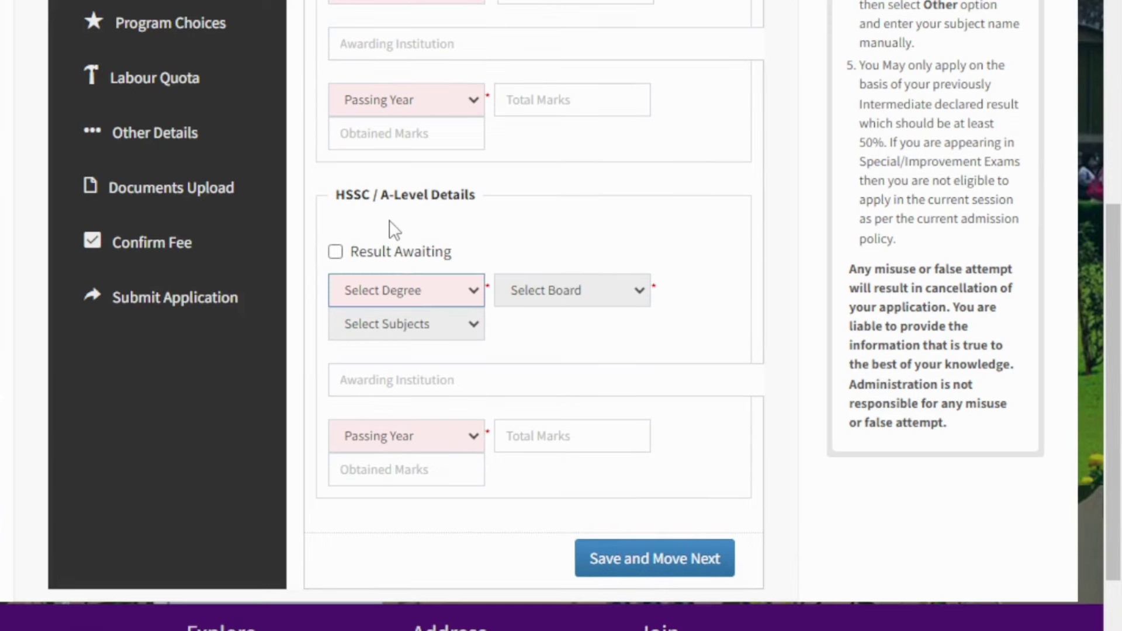
click(380, 286)
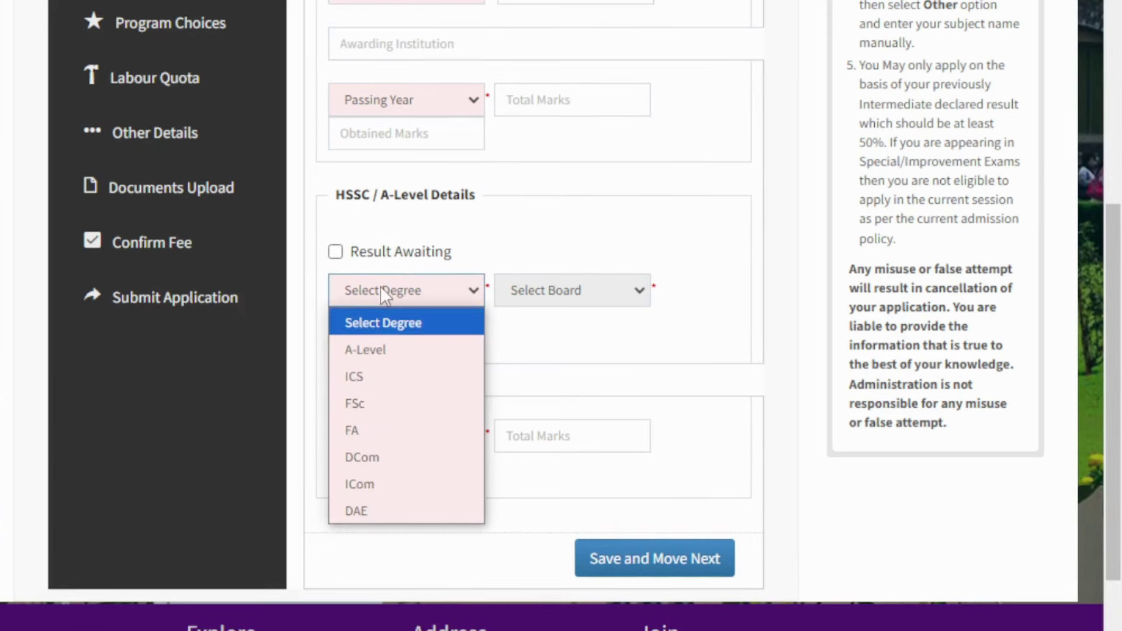
click(365, 374)
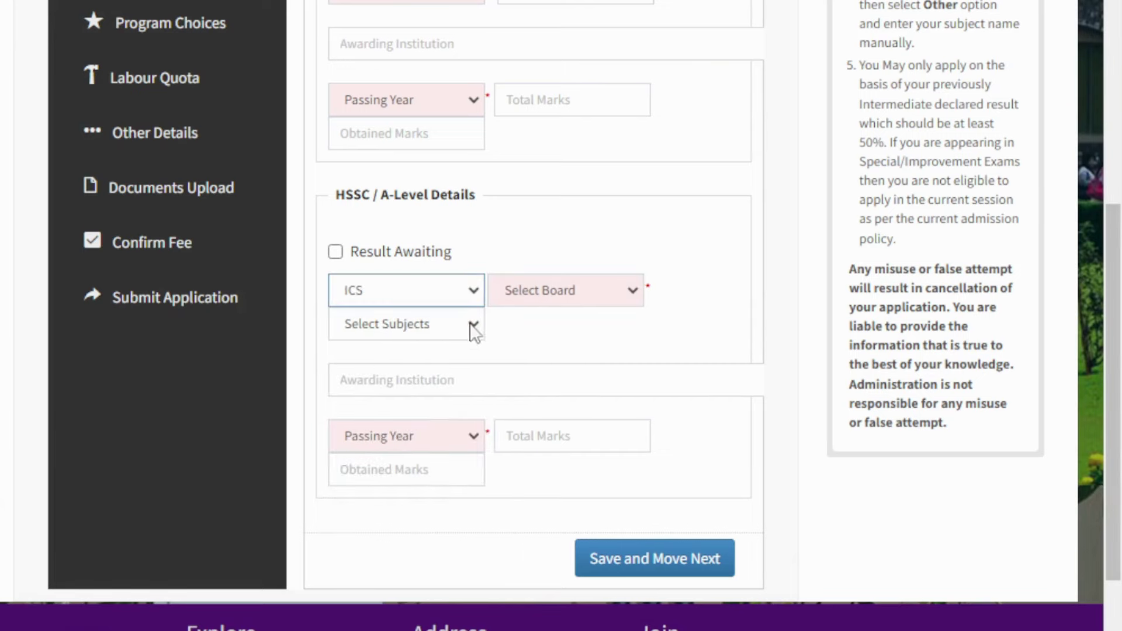
click(563, 298)
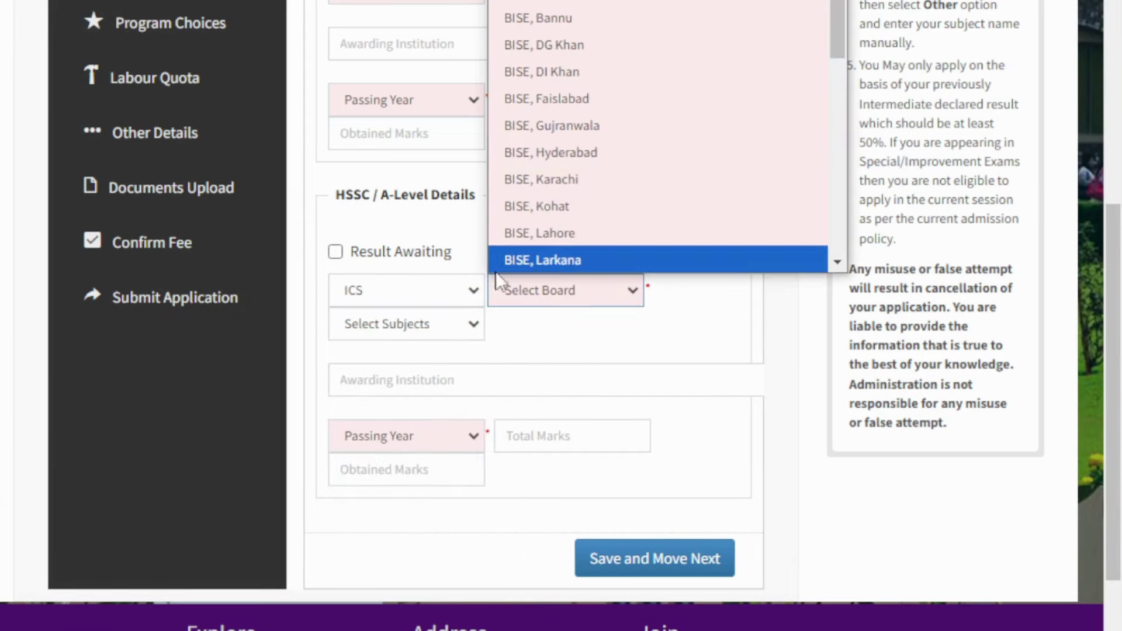
click(426, 324)
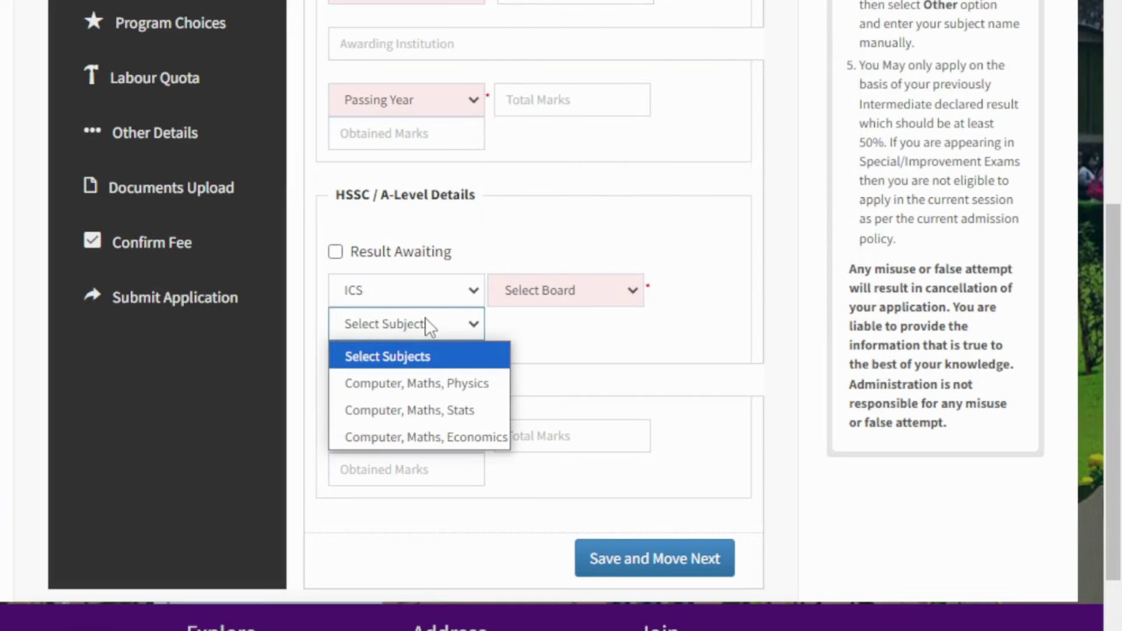
click(550, 351)
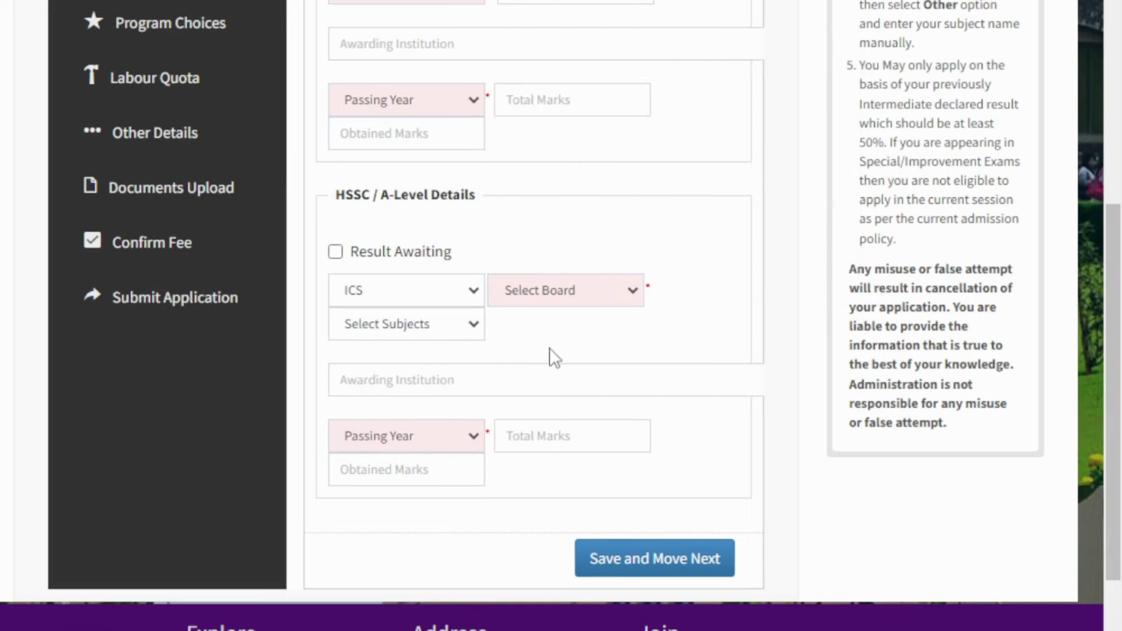
Review the HSSC / A-Level awarding institution, passing year and marks fields, and continue to the NTS Details step.
click(417, 388)
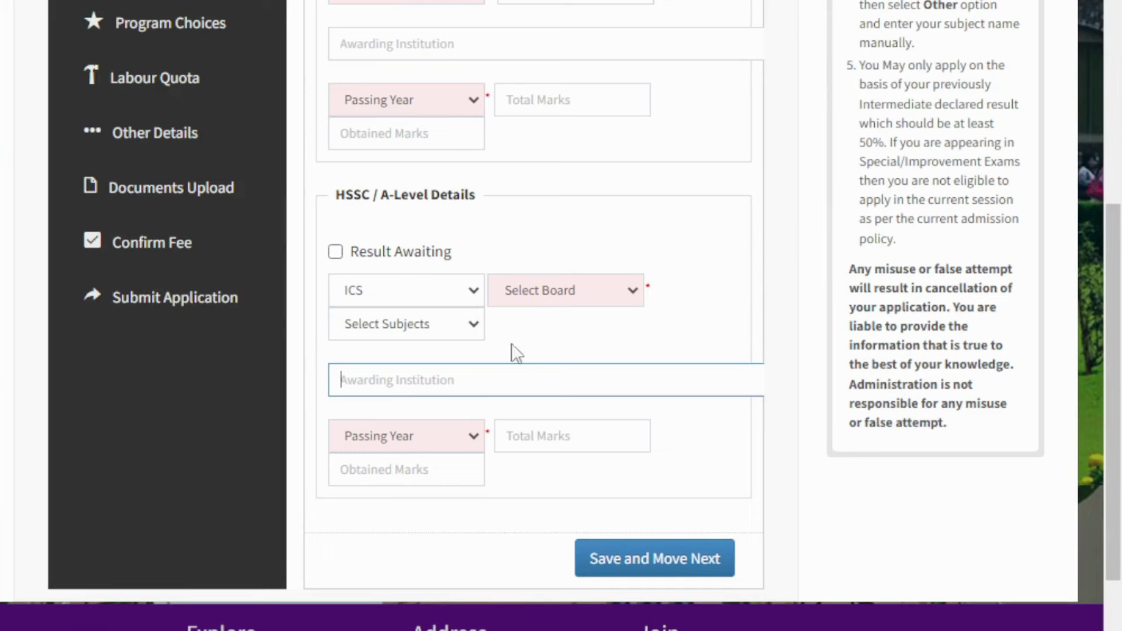
click(433, 436)
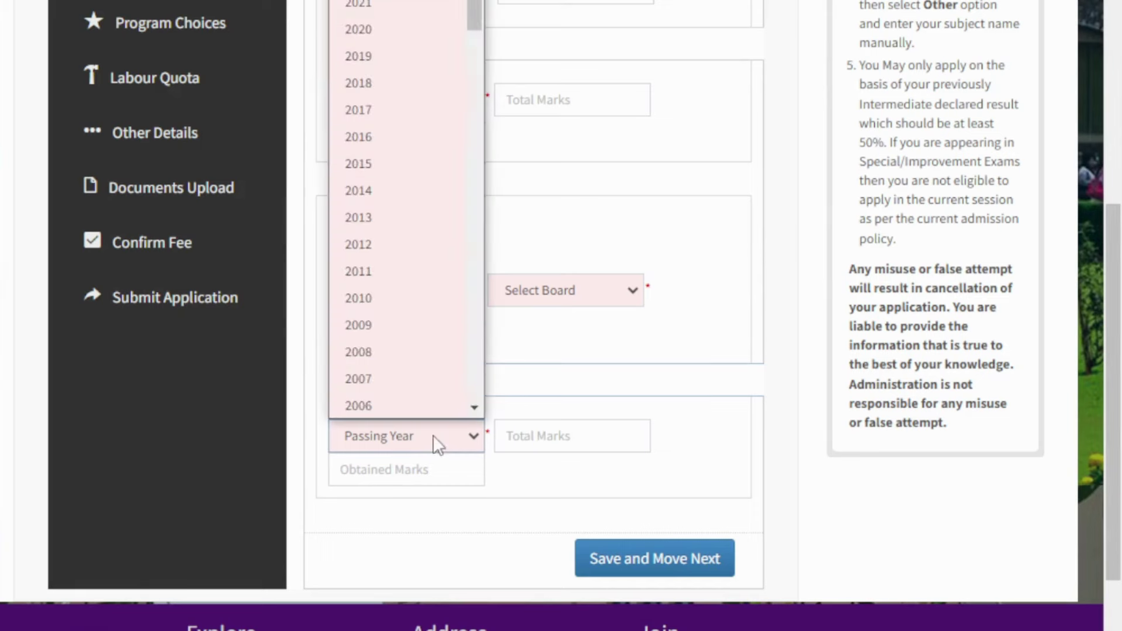
click(532, 441)
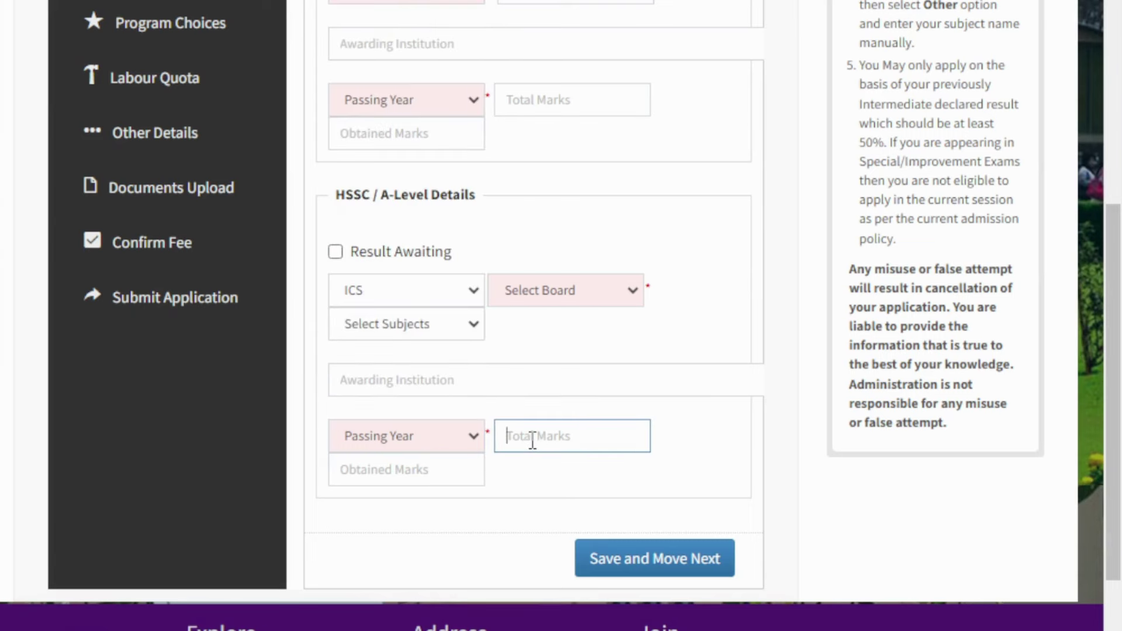
click(419, 476)
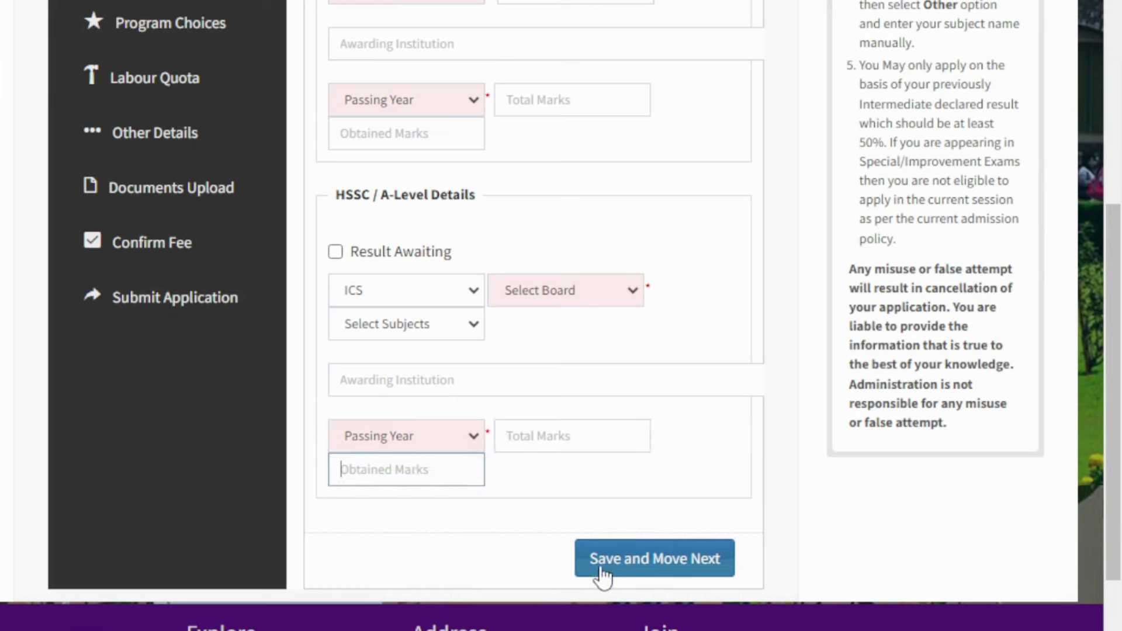
click(711, 576)
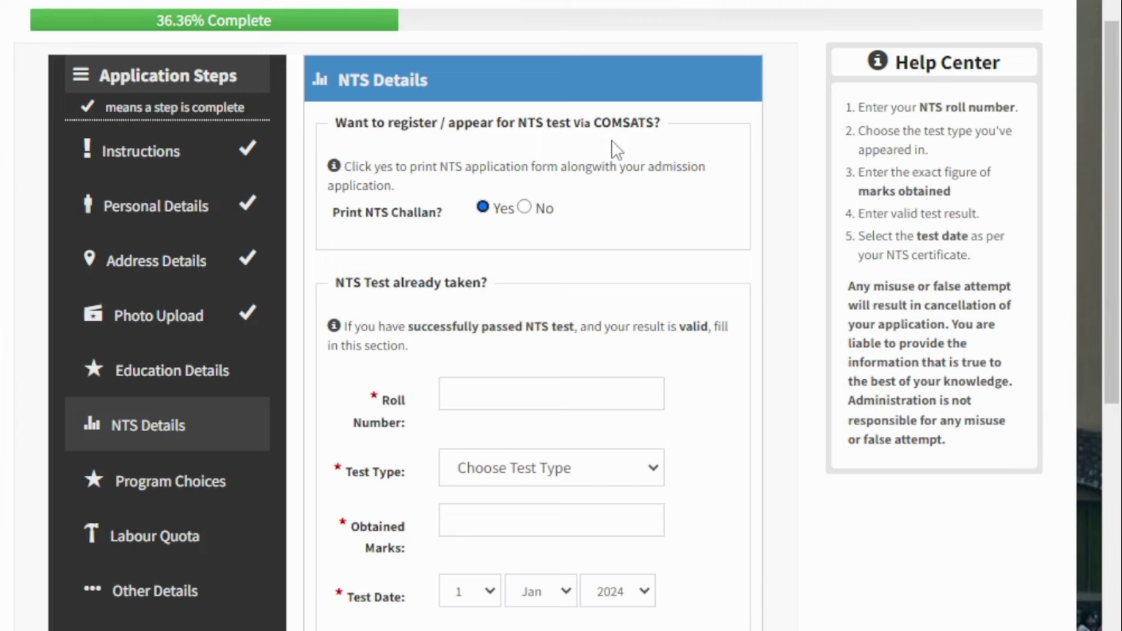
Set Print NTS Challan to Yes and examine the roll number, test type, marks and date fields for an NTS test already taken.
click(527, 207)
click(483, 207)
scroll(471, 218, down, 3)
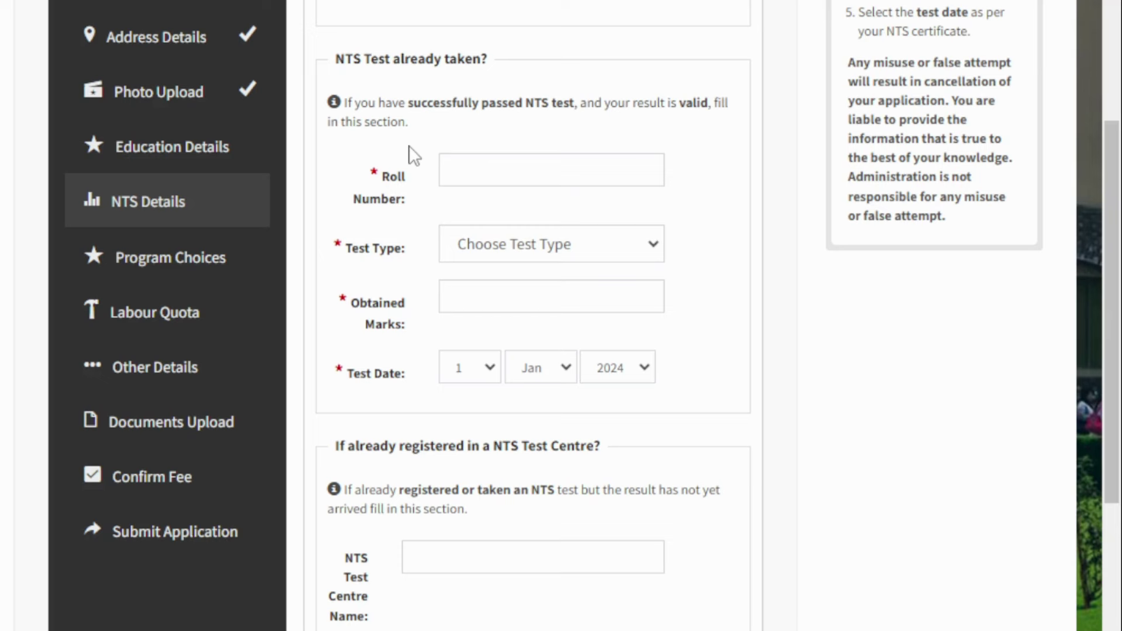
click(530, 172)
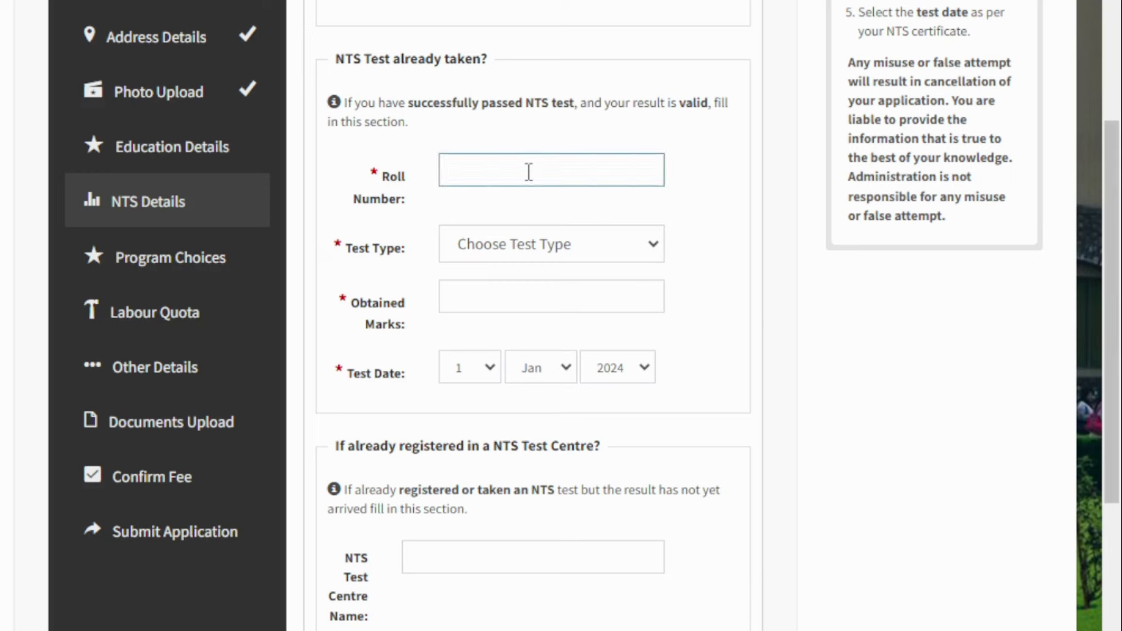
click(623, 258)
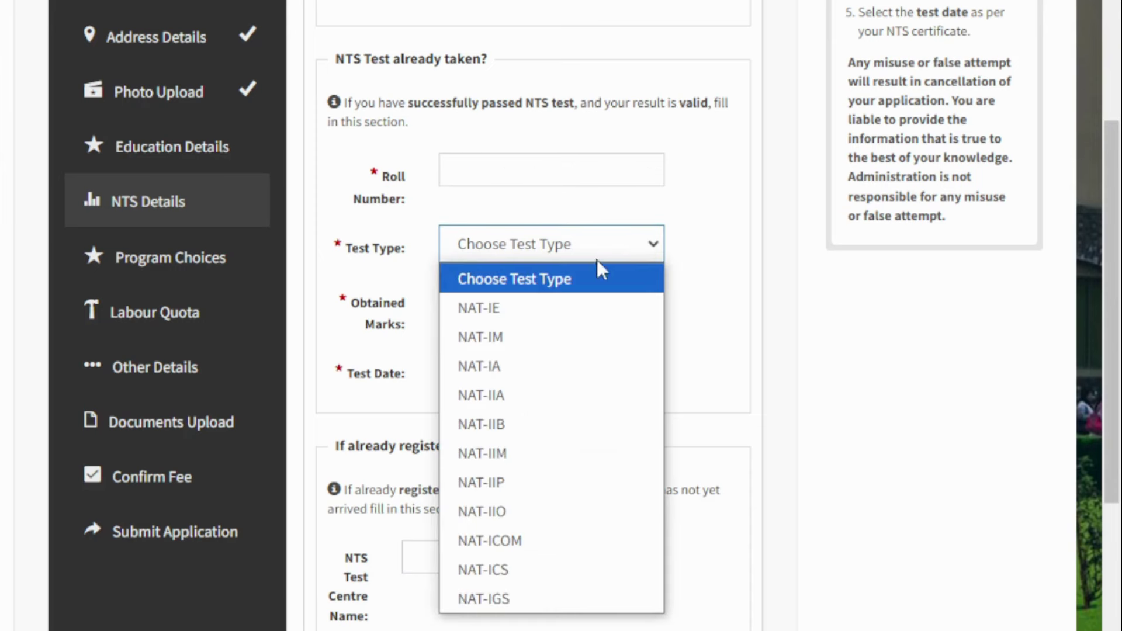
click(610, 228)
click(496, 302)
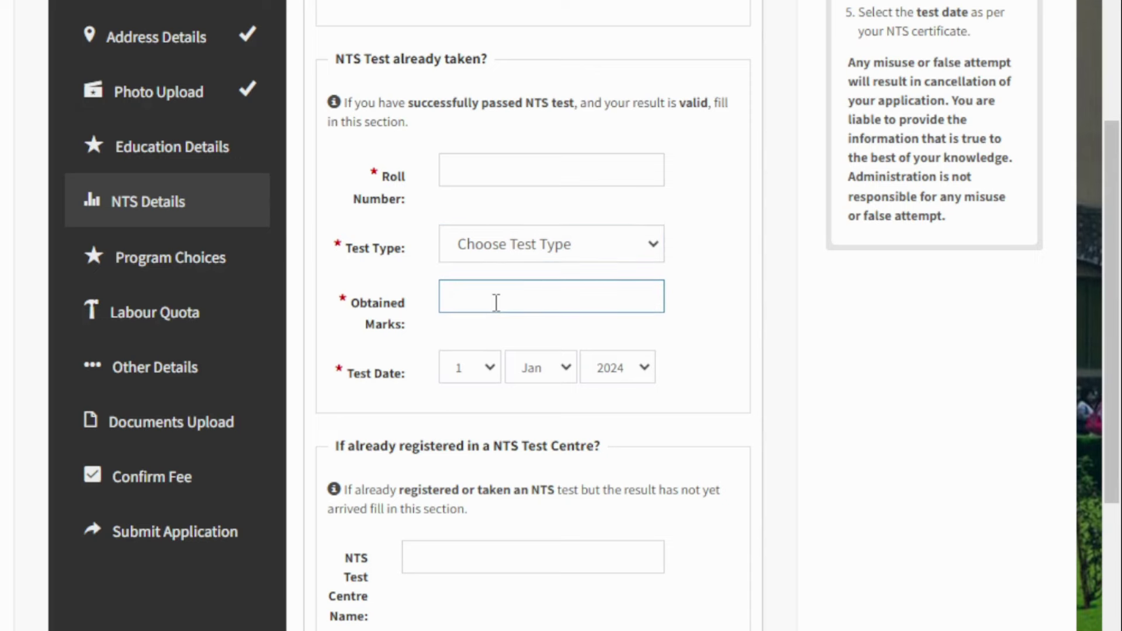
click(480, 369)
click(480, 369)
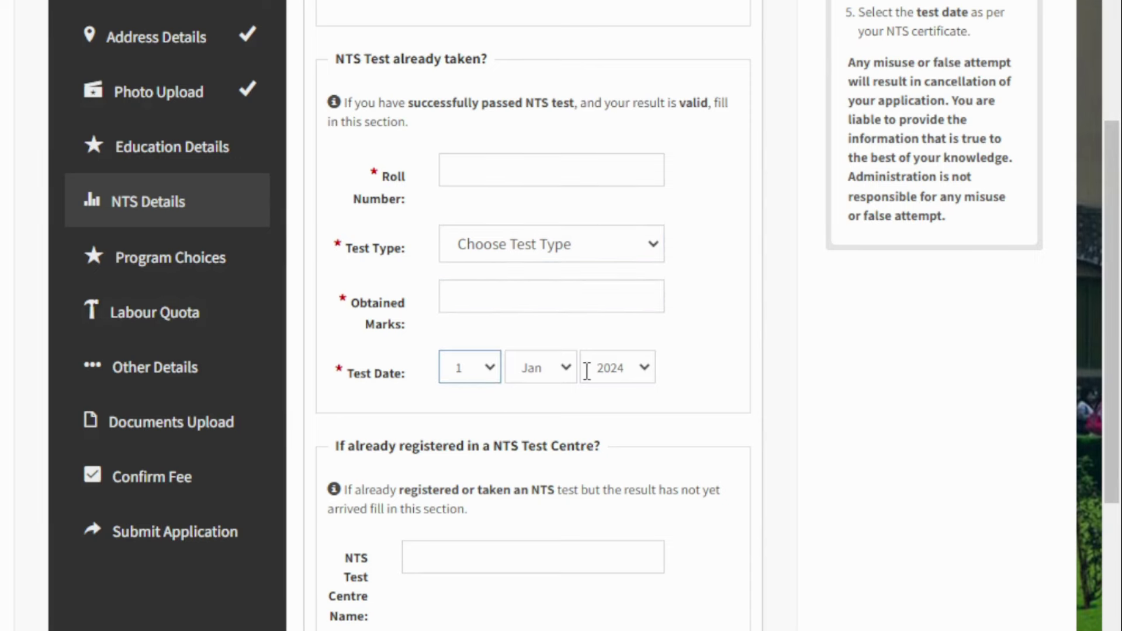
Review the NTS test centre name and roll number fields, and save to continue to Program Choices.
scroll(626, 371, down, 4)
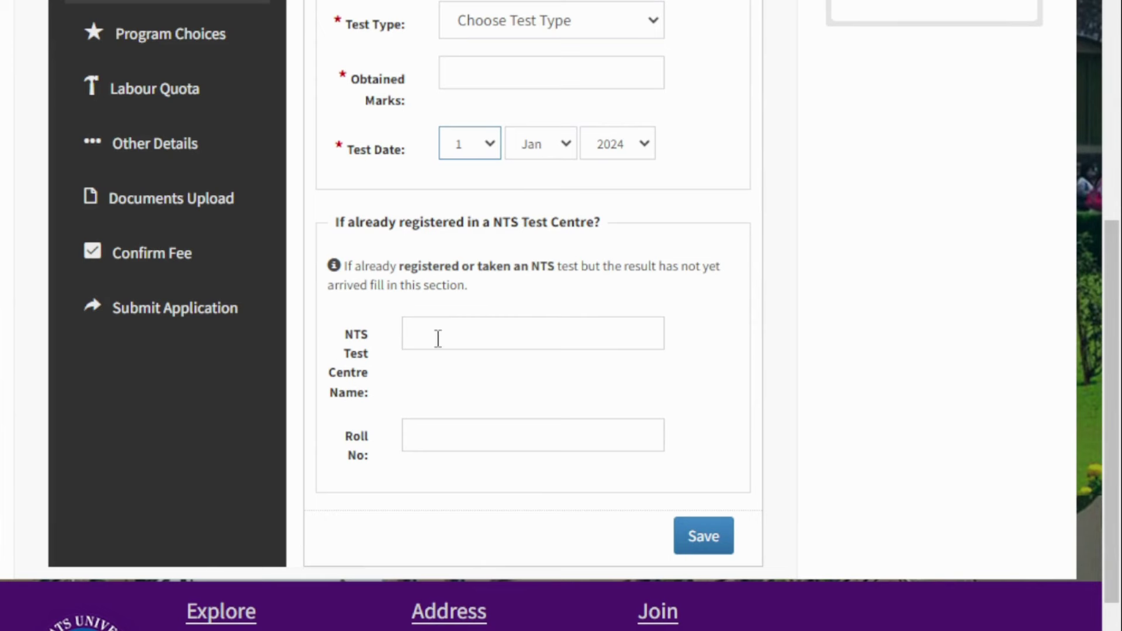
click(505, 338)
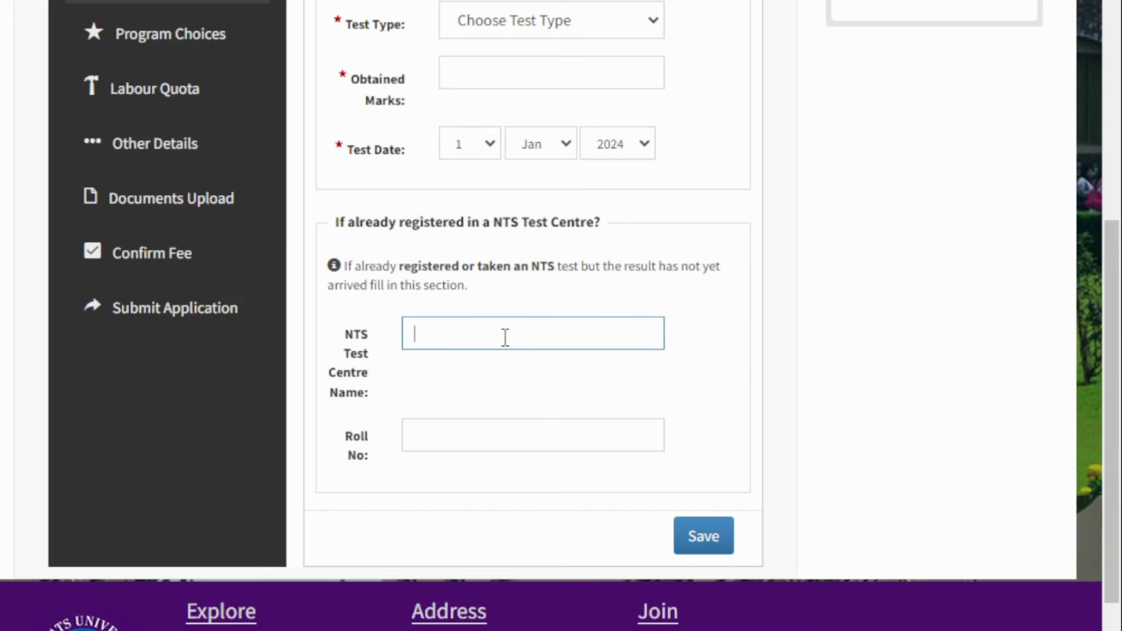
click(456, 435)
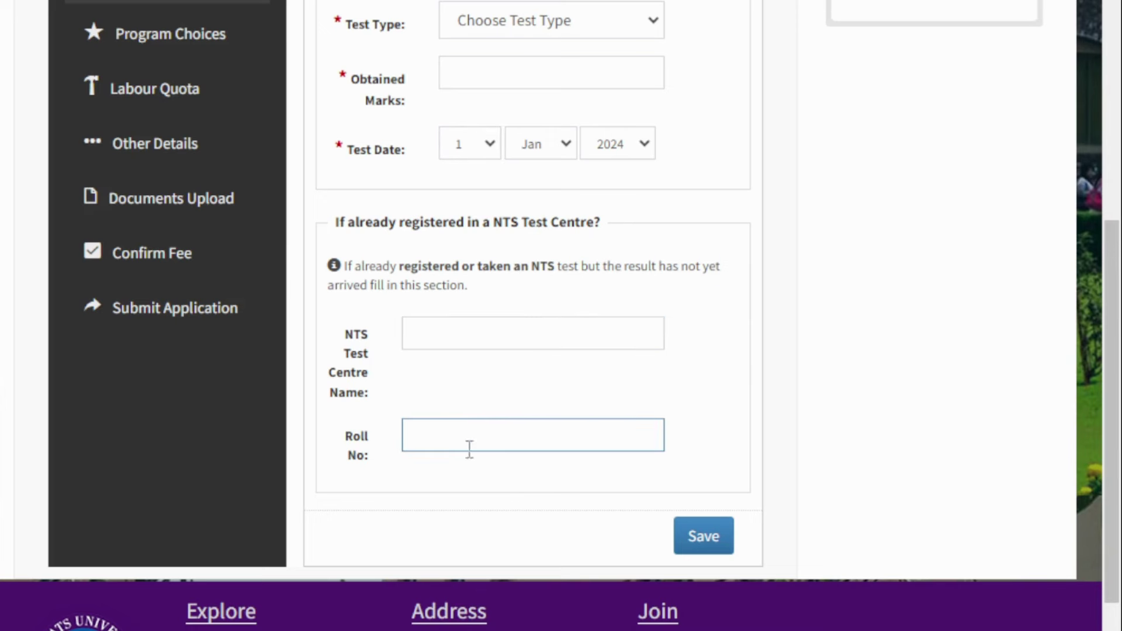
click(705, 535)
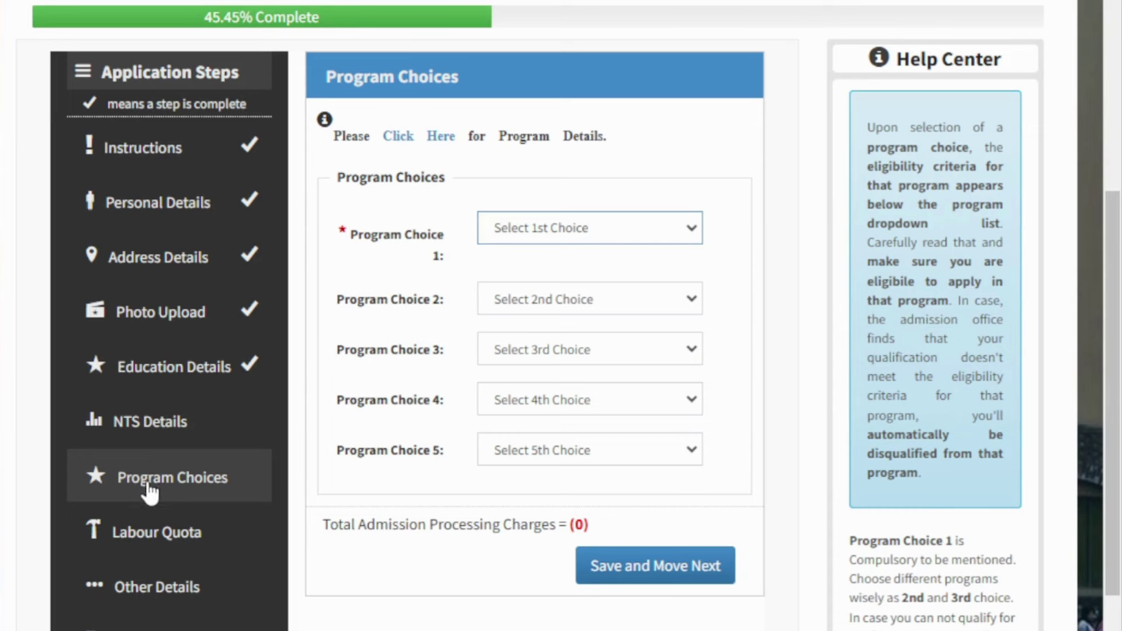
Choose BS (Computer Science) as Program Choice 1 and review its eligibility criteria and the remaining program choices.
click(689, 240)
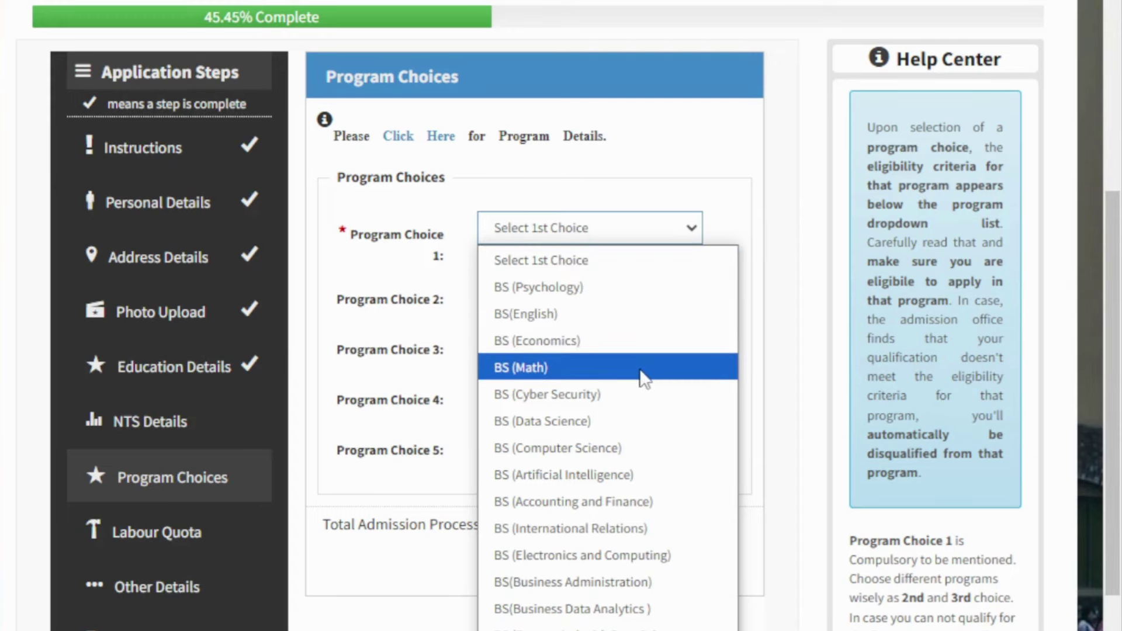
click(615, 452)
scroll(573, 432, down, 2)
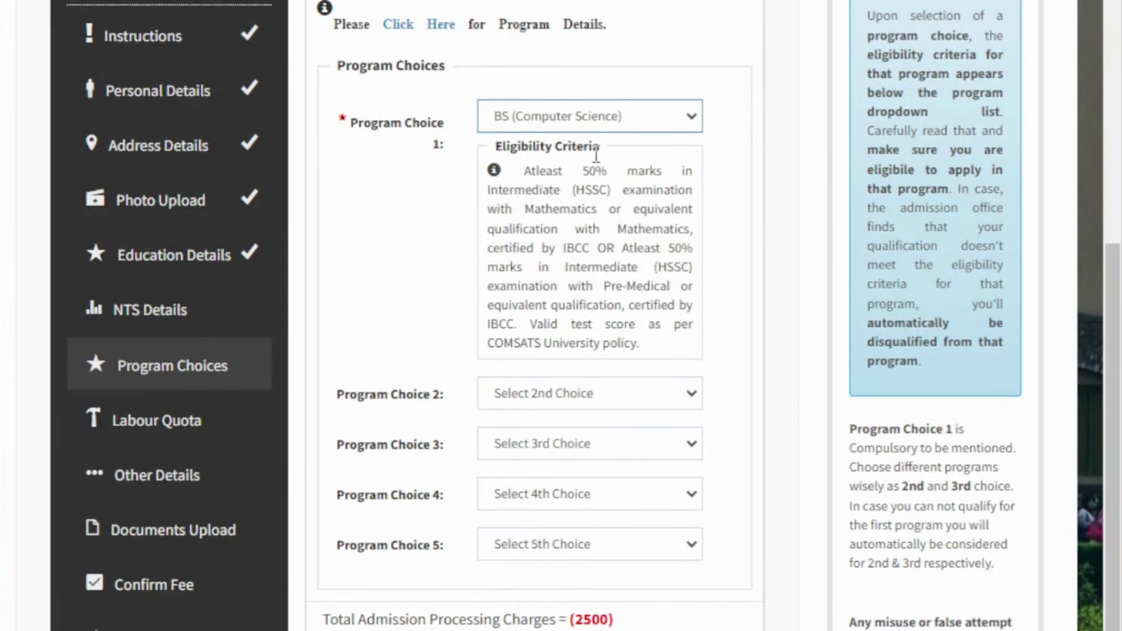
scroll(652, 322, down, 2)
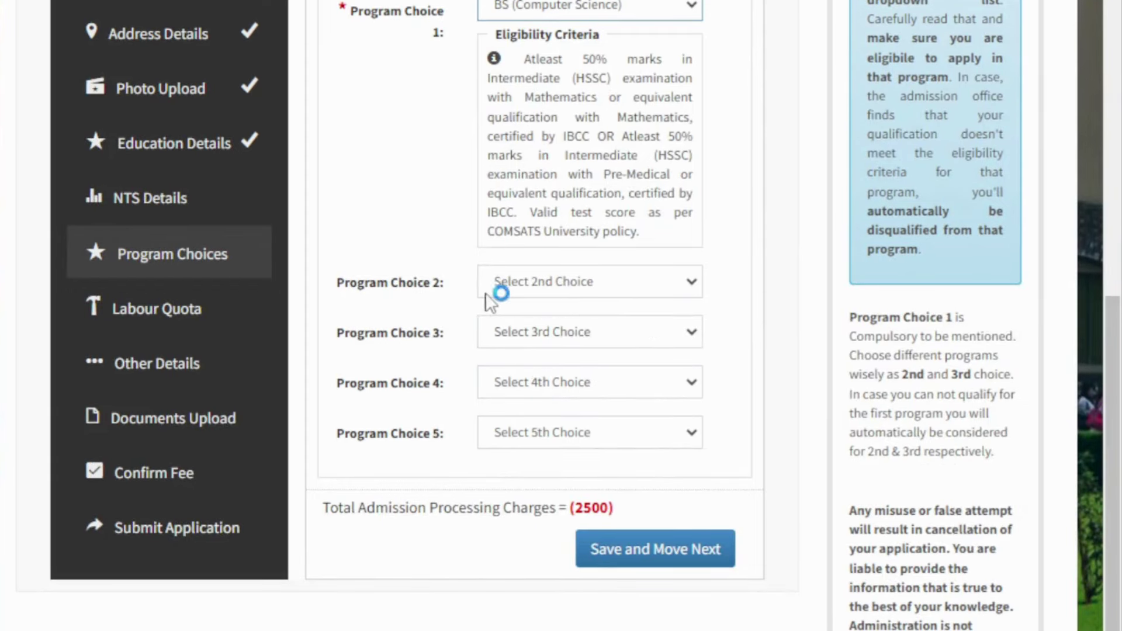
Choose BS (Artificial Intelligence) as Program Choice 2 and BS (Data Science) as Program Choice 3.
click(630, 288)
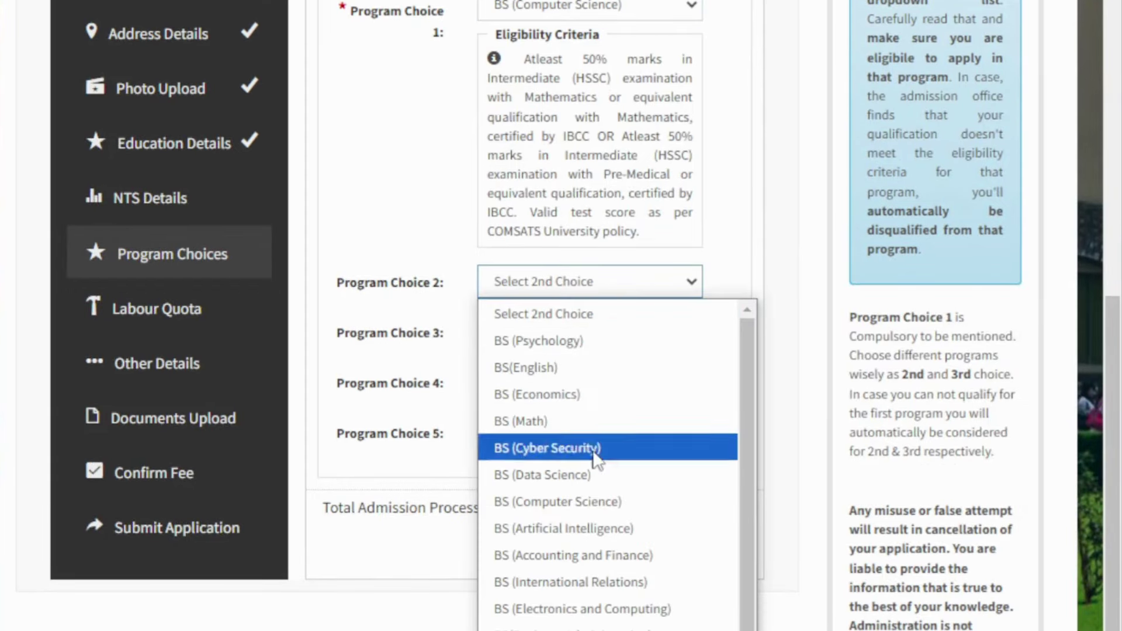
click(577, 533)
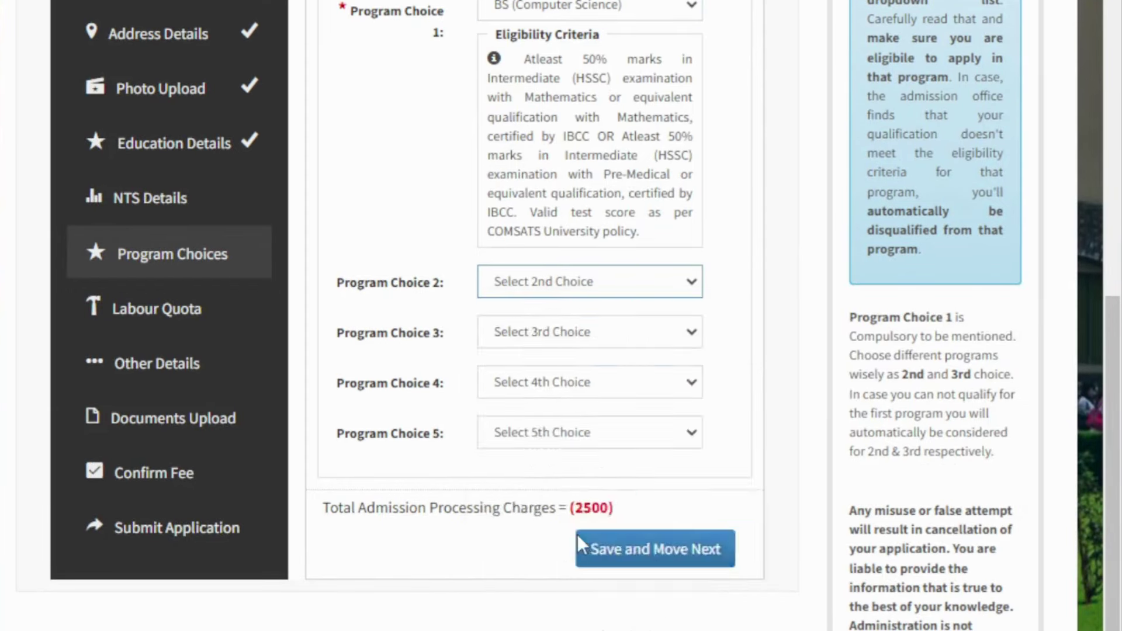
scroll(581, 479, down, 5)
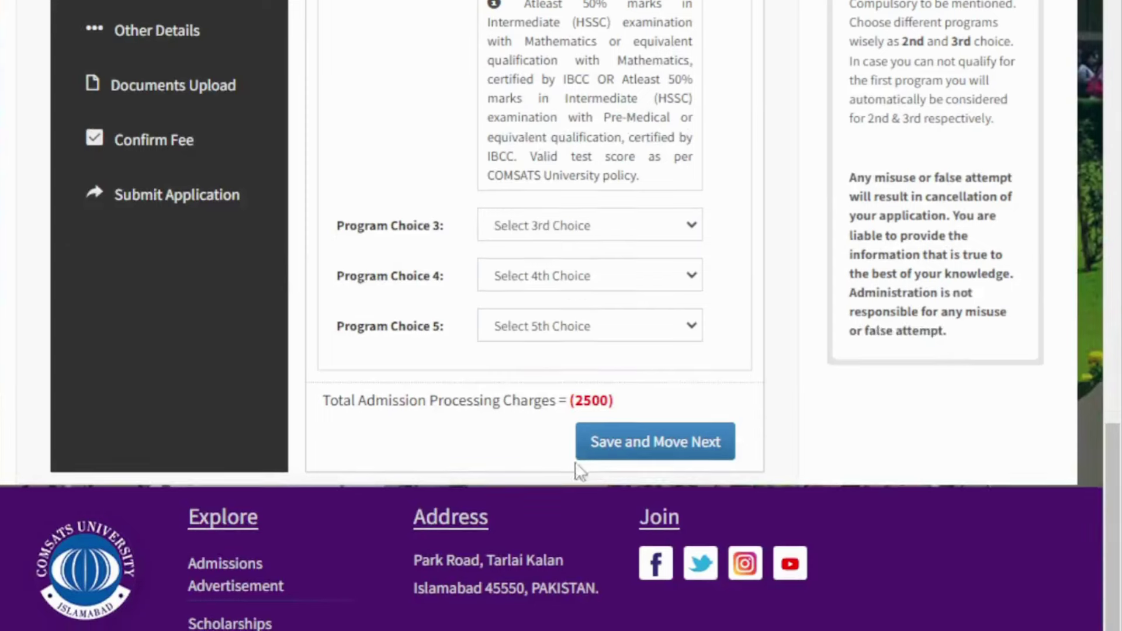
click(591, 222)
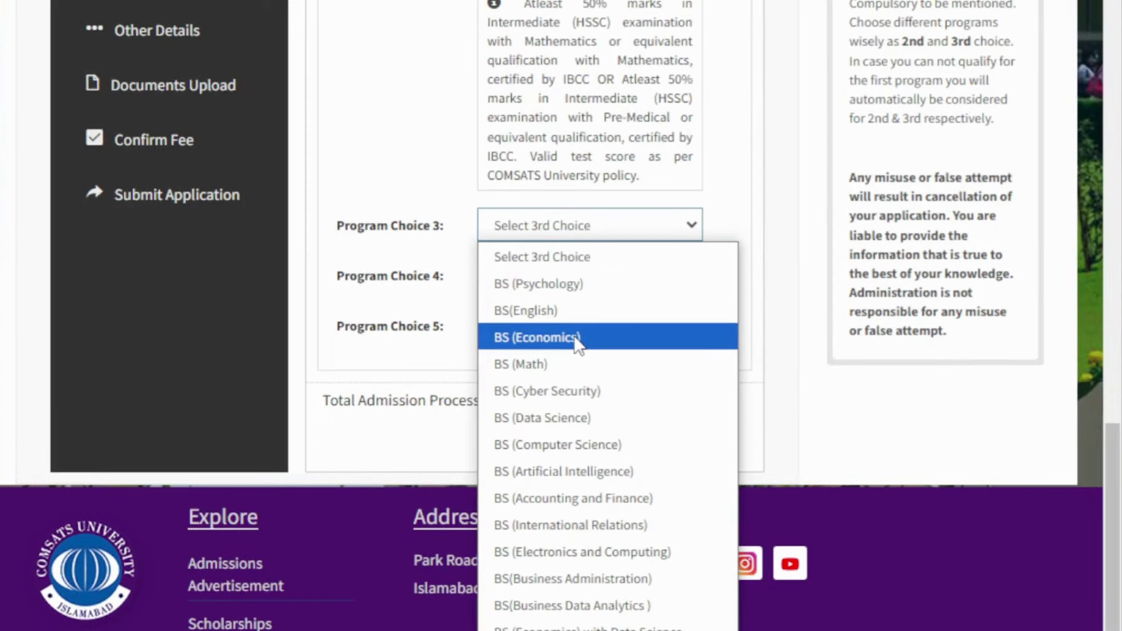
click(555, 418)
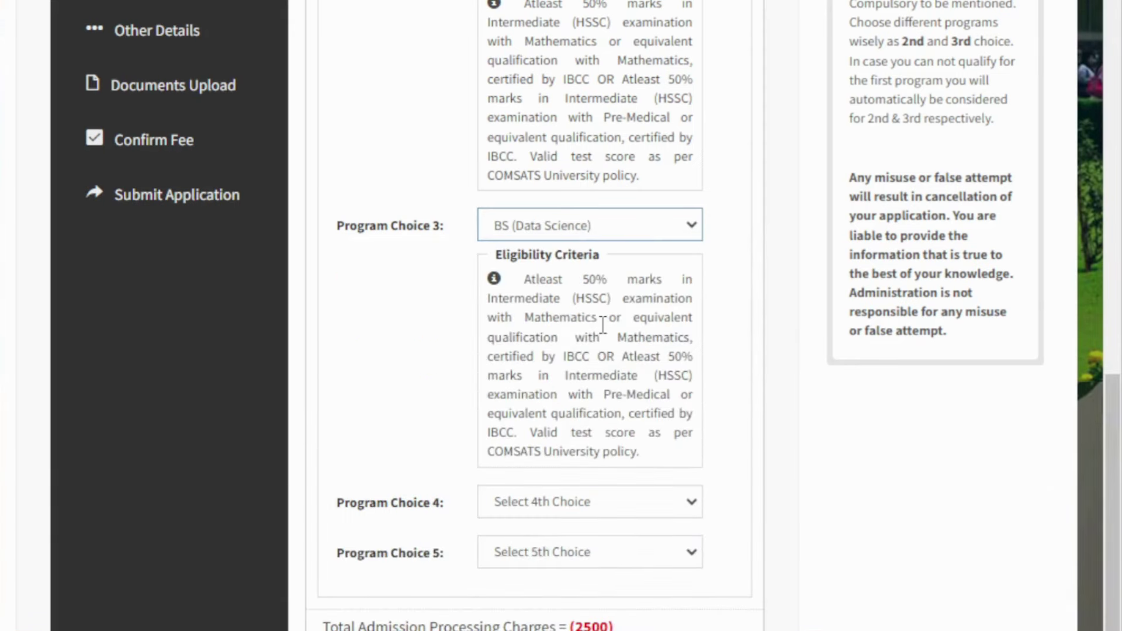
Choose BS (Cyber Security) as Program Choice 4 and BS (Electronics and Computing) as Program Choice 5.
scroll(603, 323, down, 2)
click(572, 392)
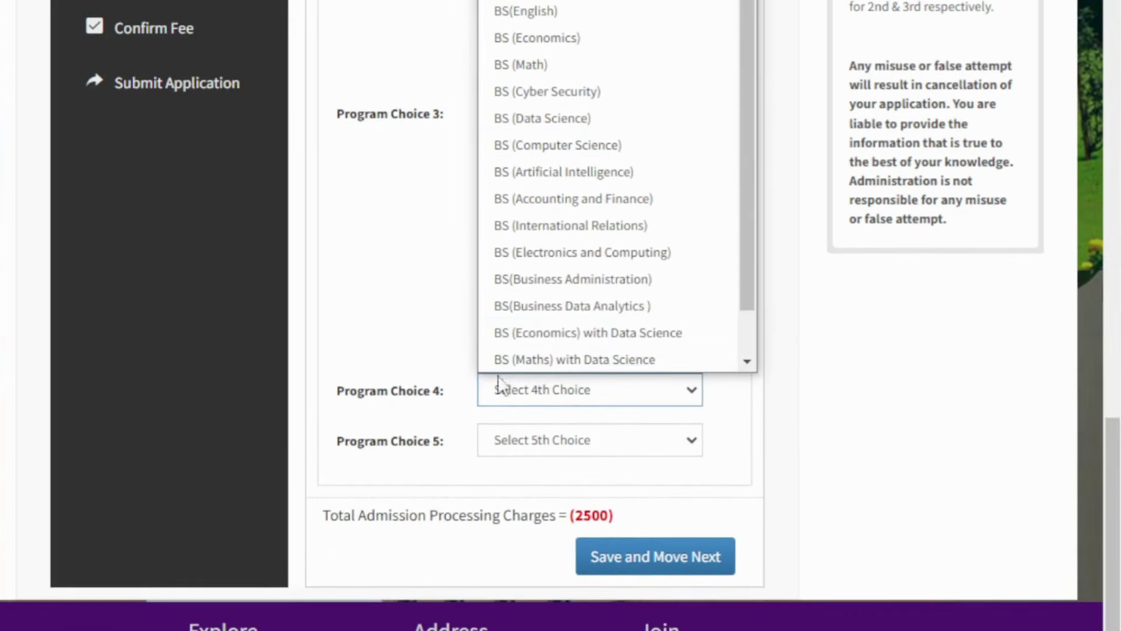
scroll(586, 237, up, 1)
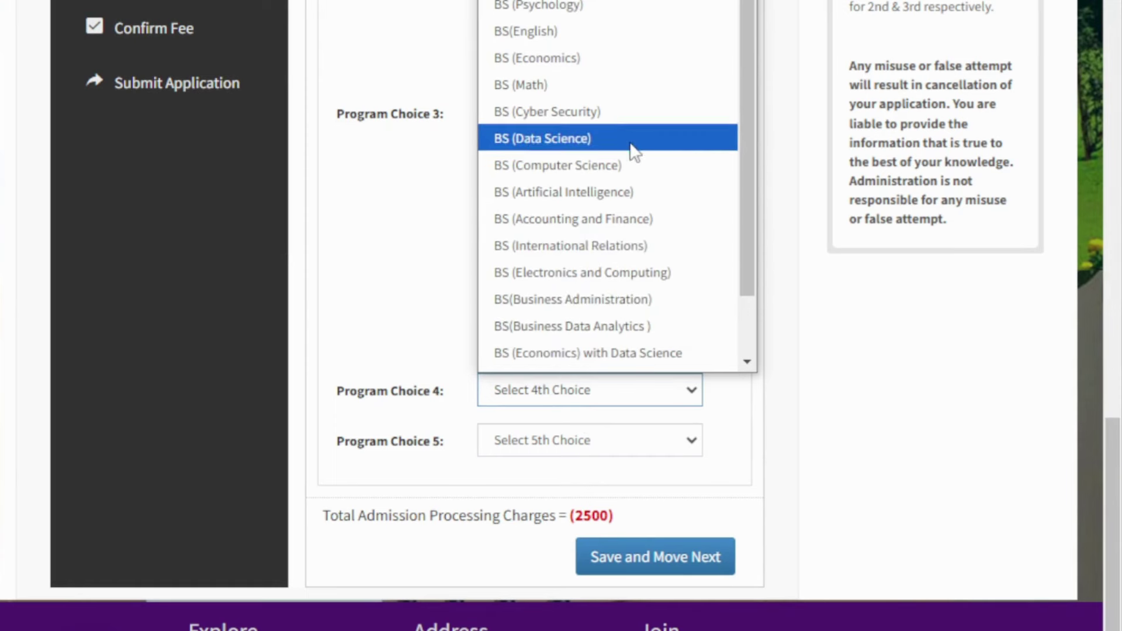
click(638, 117)
scroll(575, 471, down, 5)
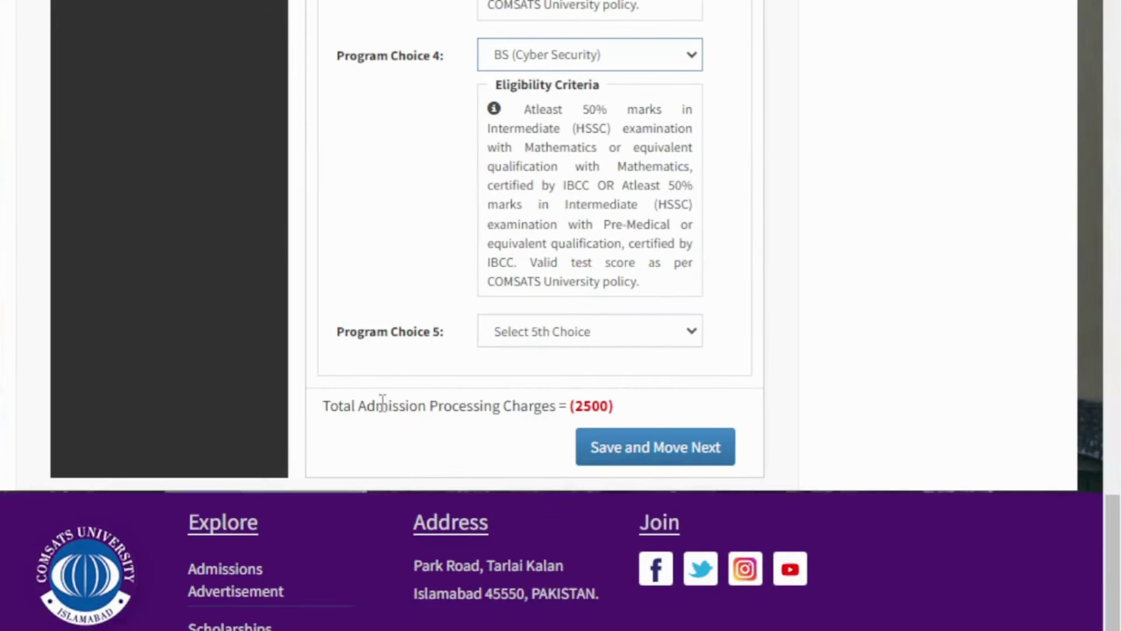
click(589, 331)
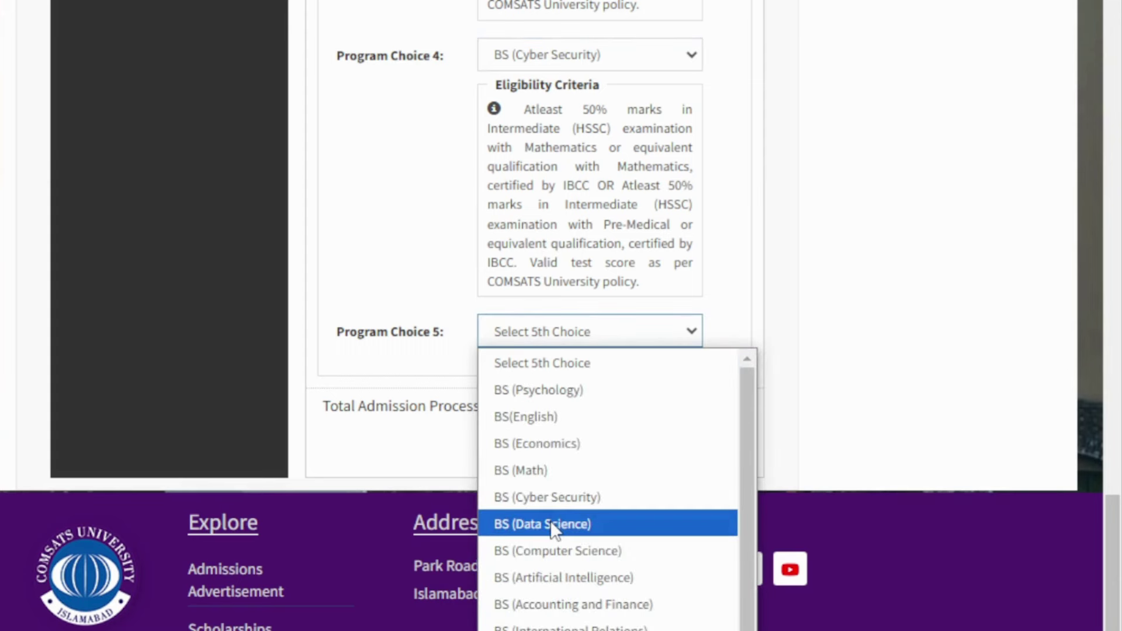
scroll(563, 543, down, 2)
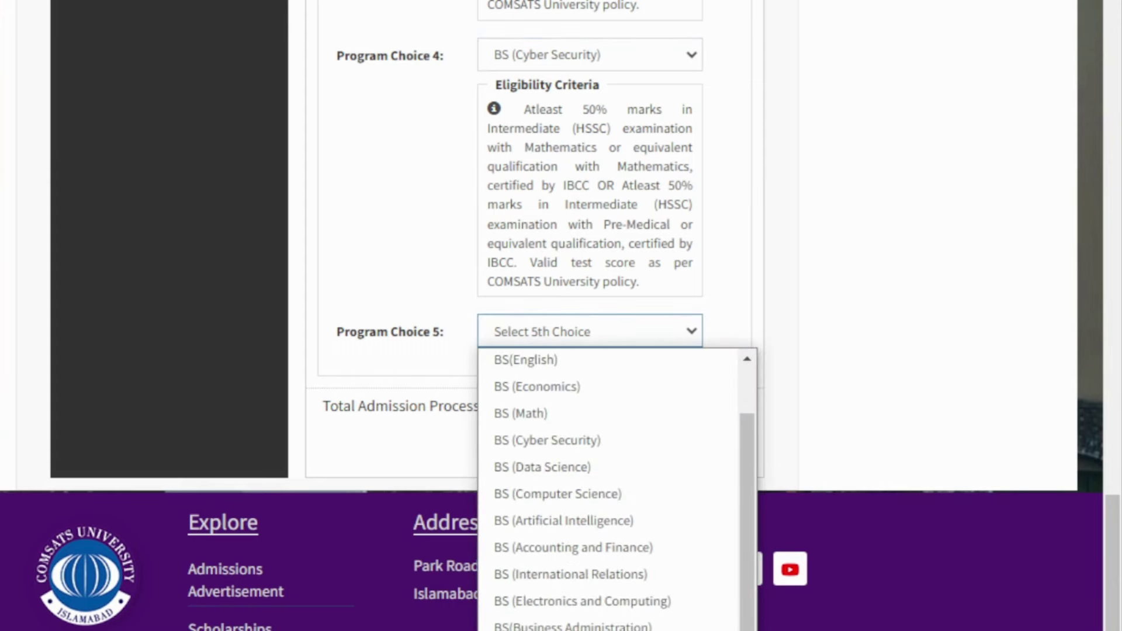
click(643, 608)
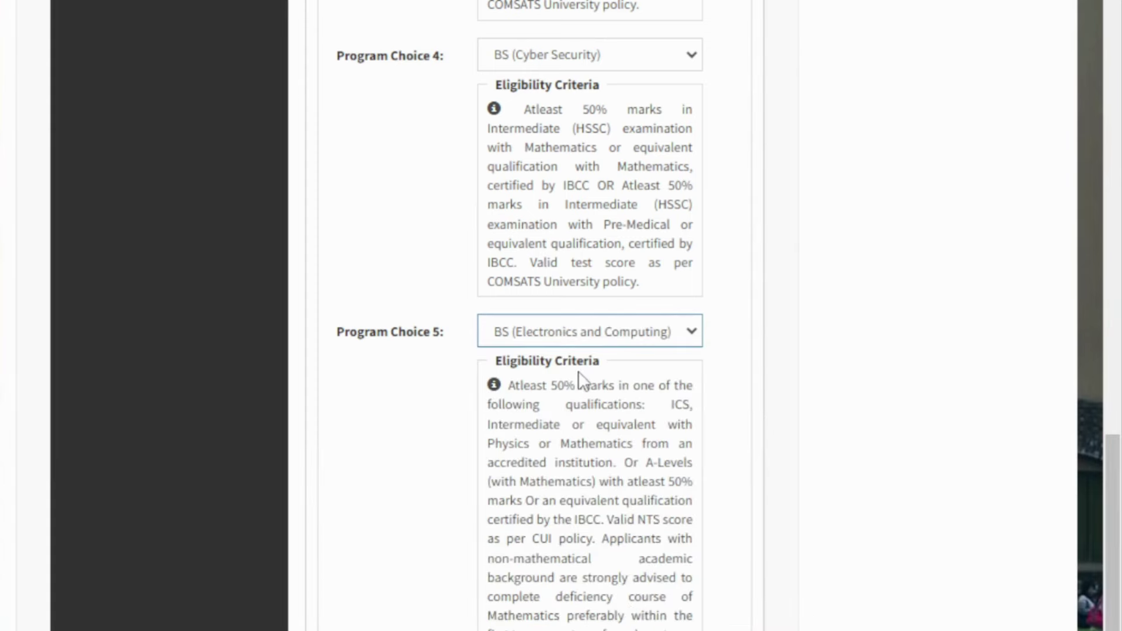
Review the five program choices with their eligibility criteria, and save to continue to Labour Quota.
scroll(389, 369, up, 8)
scroll(394, 369, up, 8)
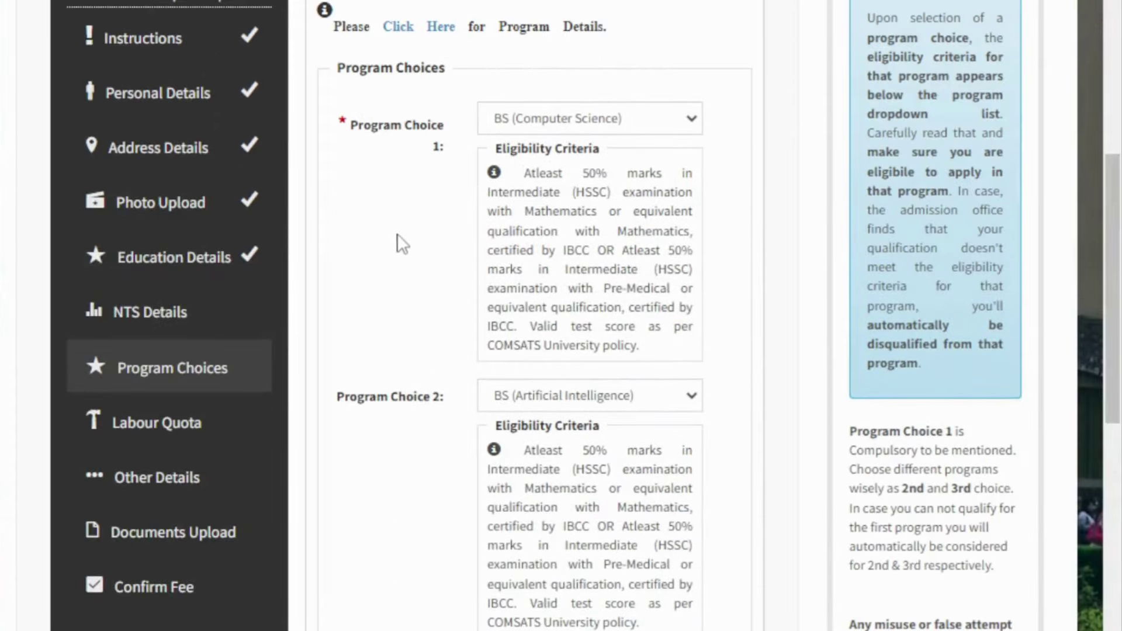
scroll(402, 177, up, 2)
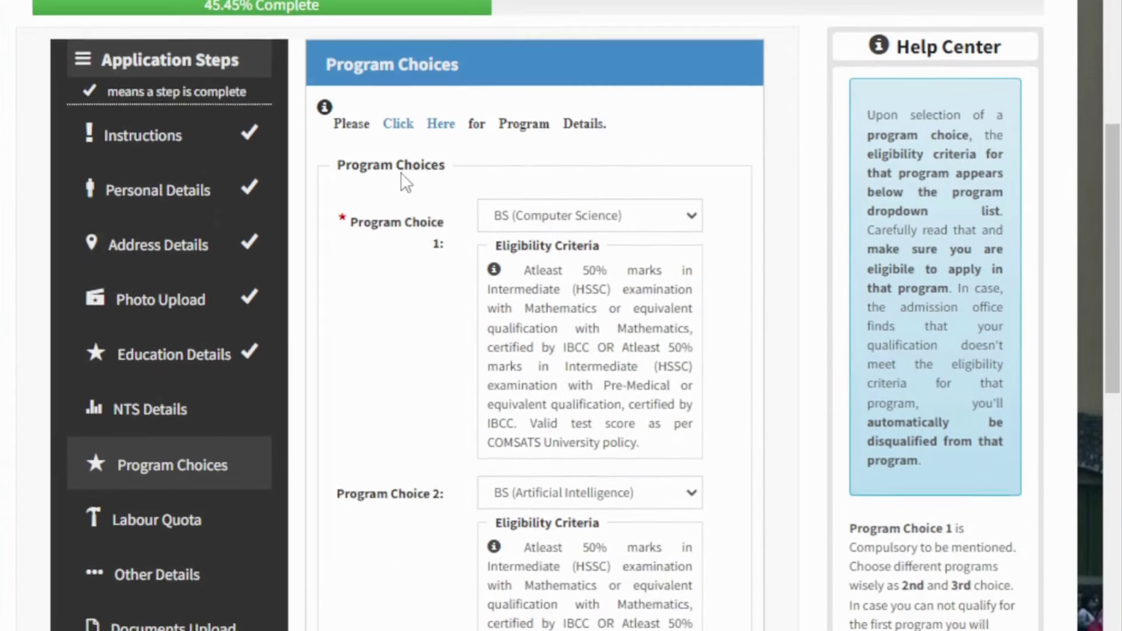
scroll(402, 172, down, 20)
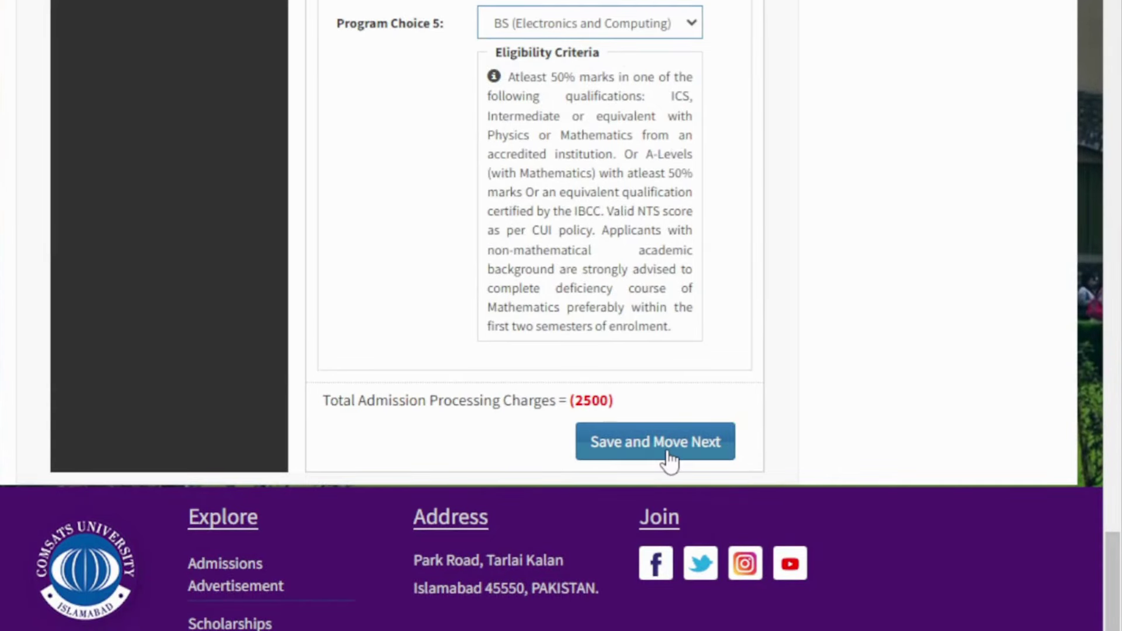
click(668, 456)
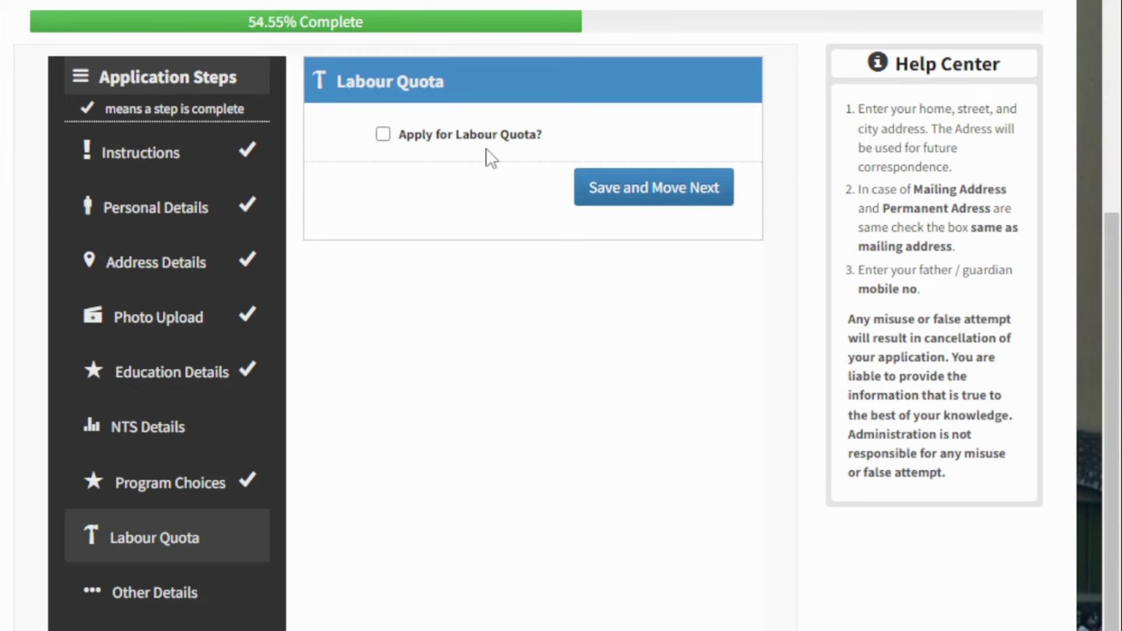
Turn on the labour quota application to preview its worker and factory fields, and turn it off again.
click(383, 134)
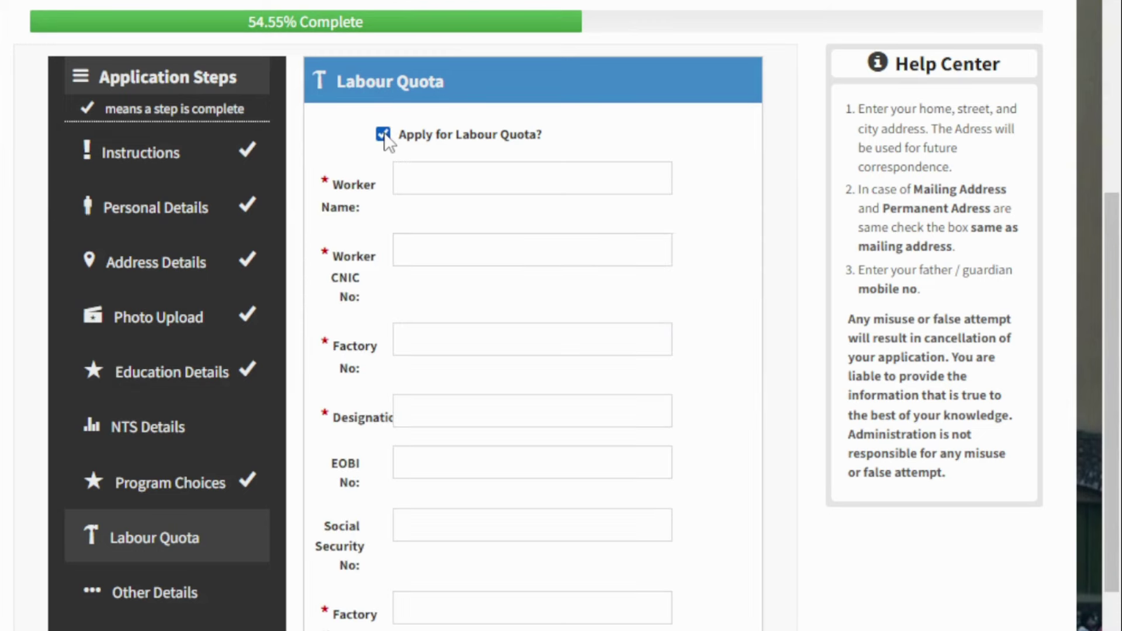
scroll(451, 441, down, 5)
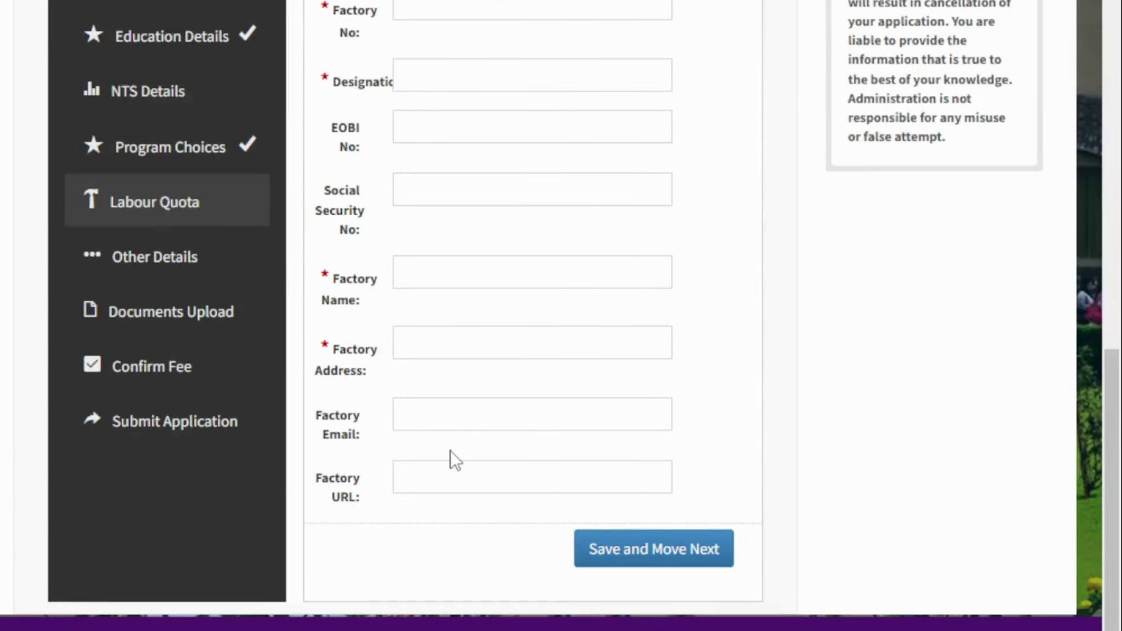
scroll(426, 453, up, 1)
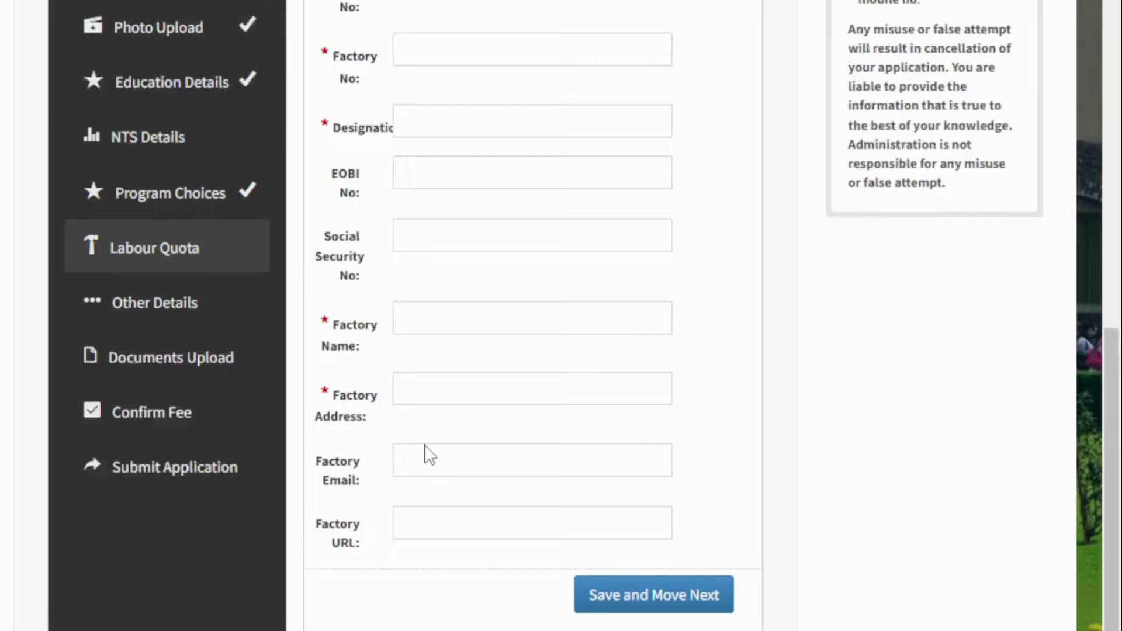
scroll(456, 483, down, 1)
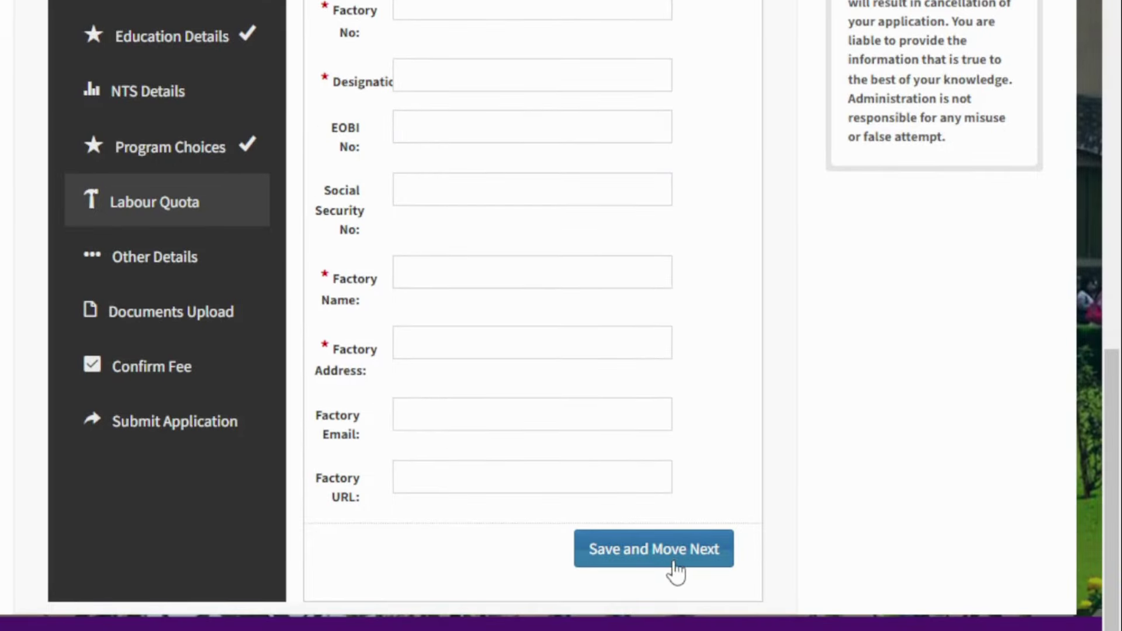
scroll(507, 507, up, 10)
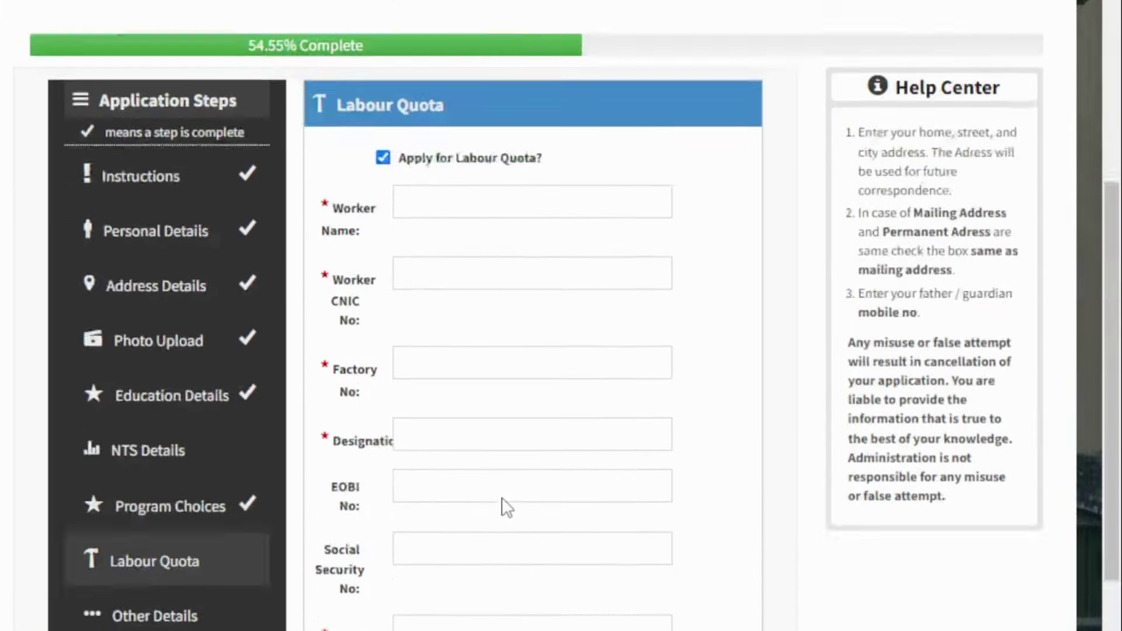
click(383, 359)
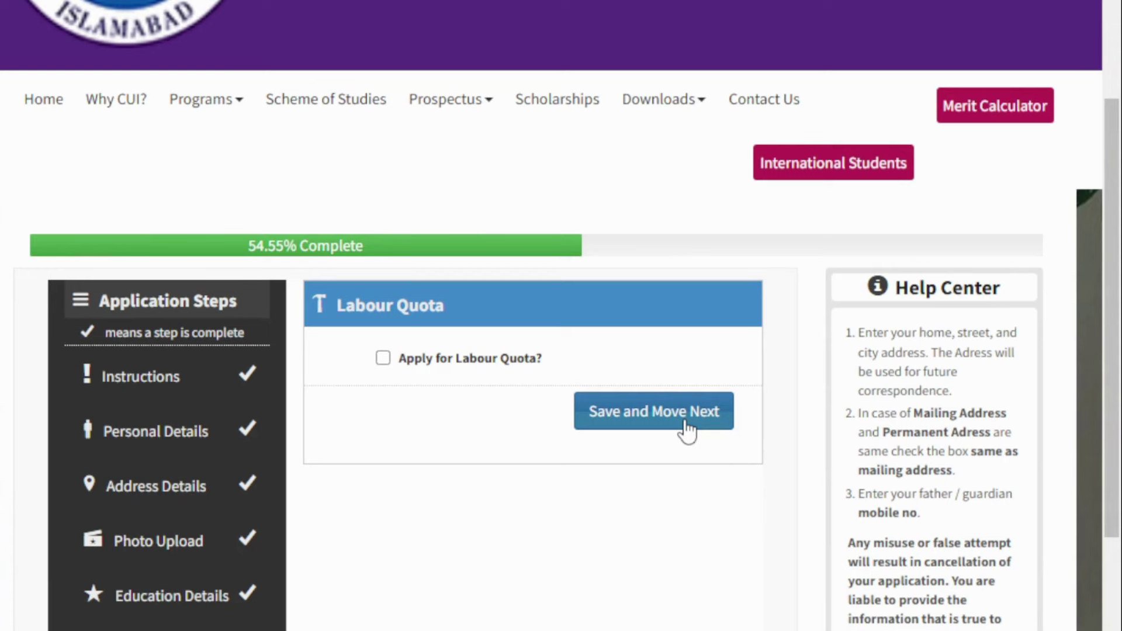
Select the option to apply for the labour quota and examine the worker, EOBI, social security and factory fields.
click(383, 359)
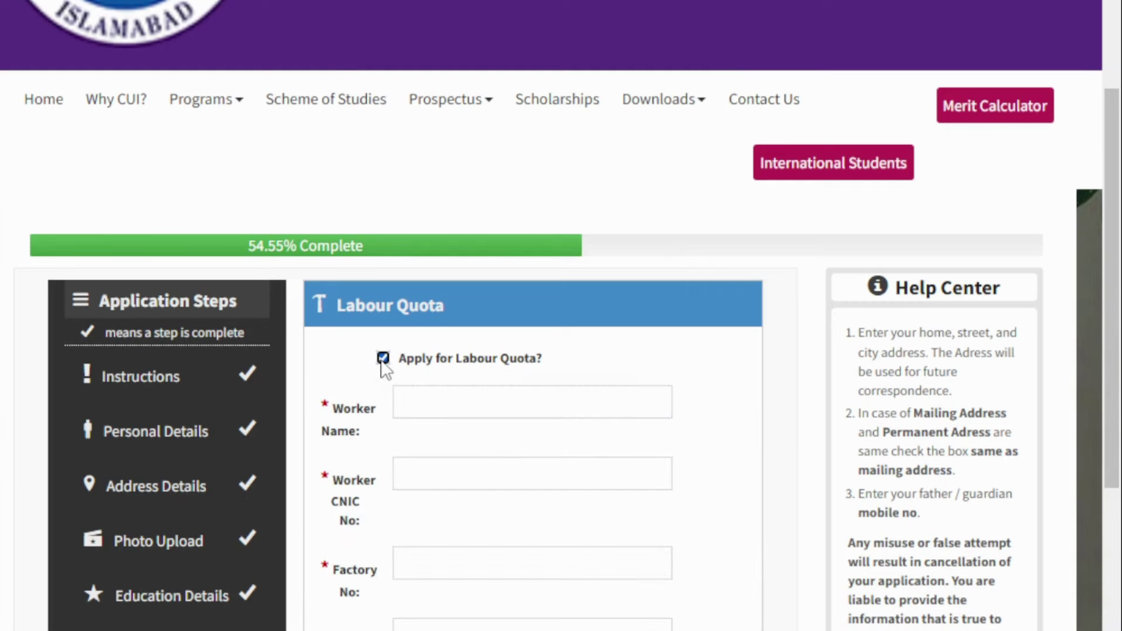
scroll(355, 304, down, 2)
scroll(443, 314, down, 2)
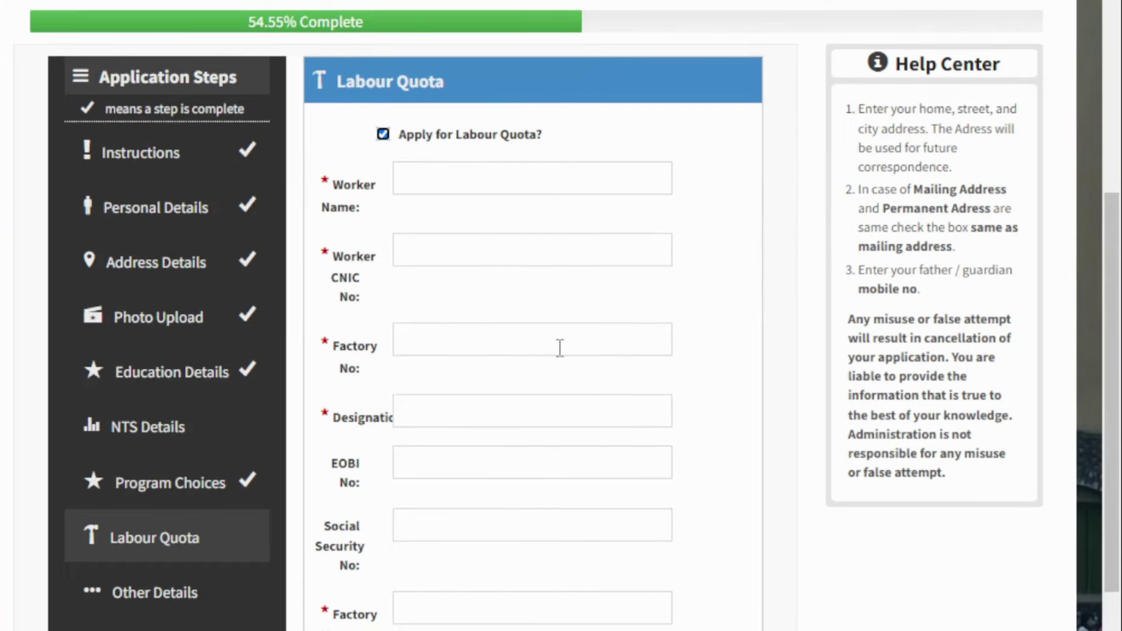
scroll(560, 348, down, 2)
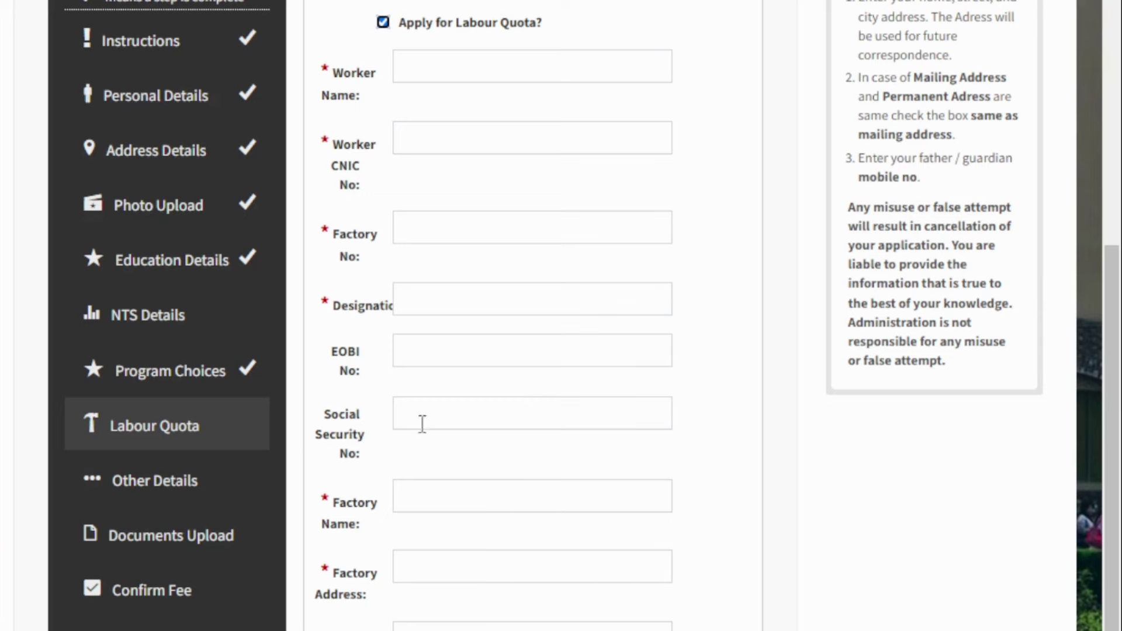
scroll(460, 407, down, 2)
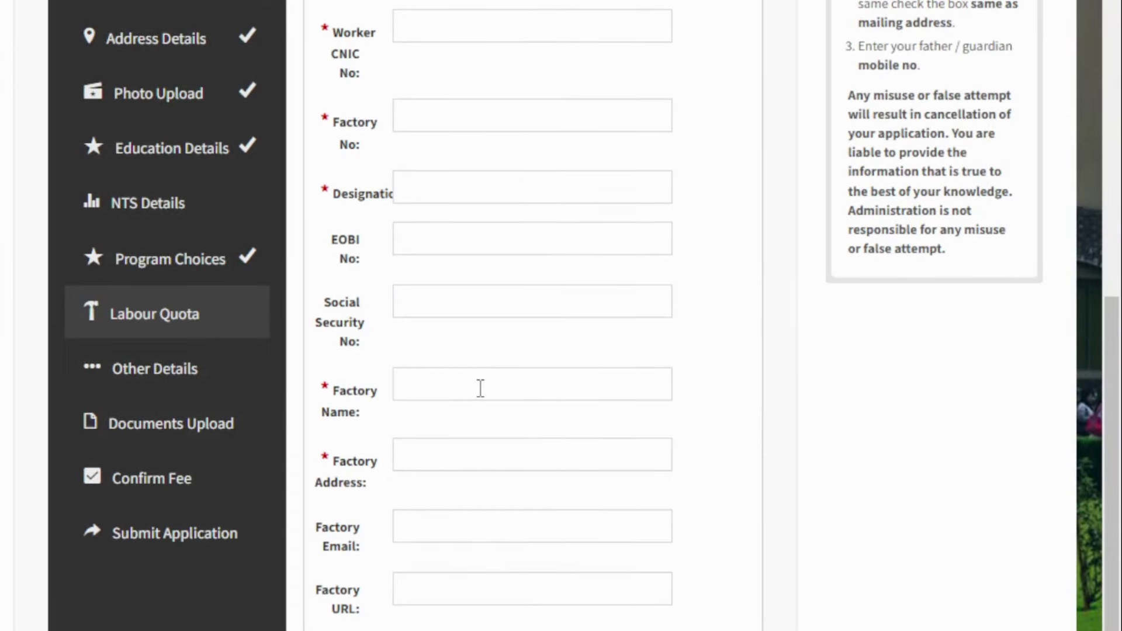
scroll(376, 439, down, 2)
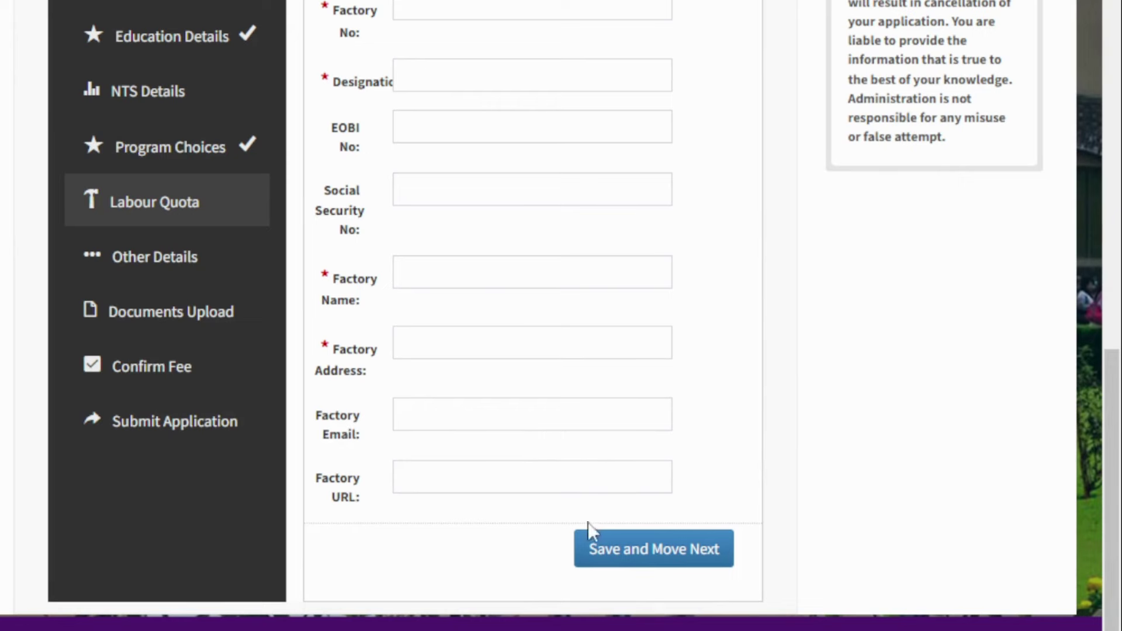
Recheck the labour quota form and save it to continue to Other Details.
scroll(584, 538, up, 6)
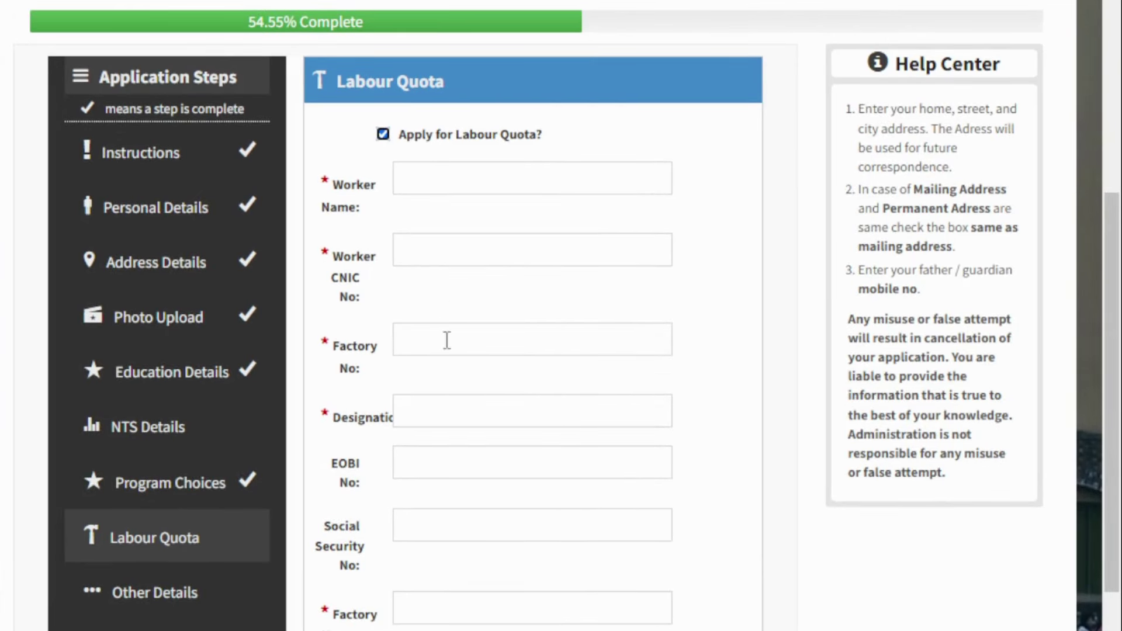
scroll(462, 560, down, 5)
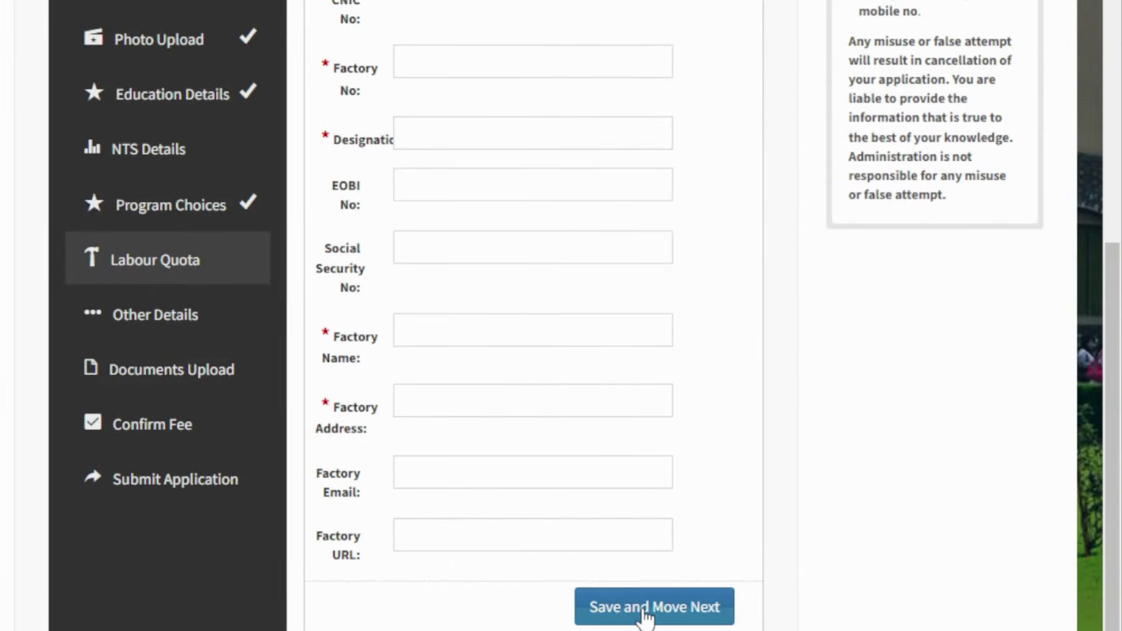
click(646, 611)
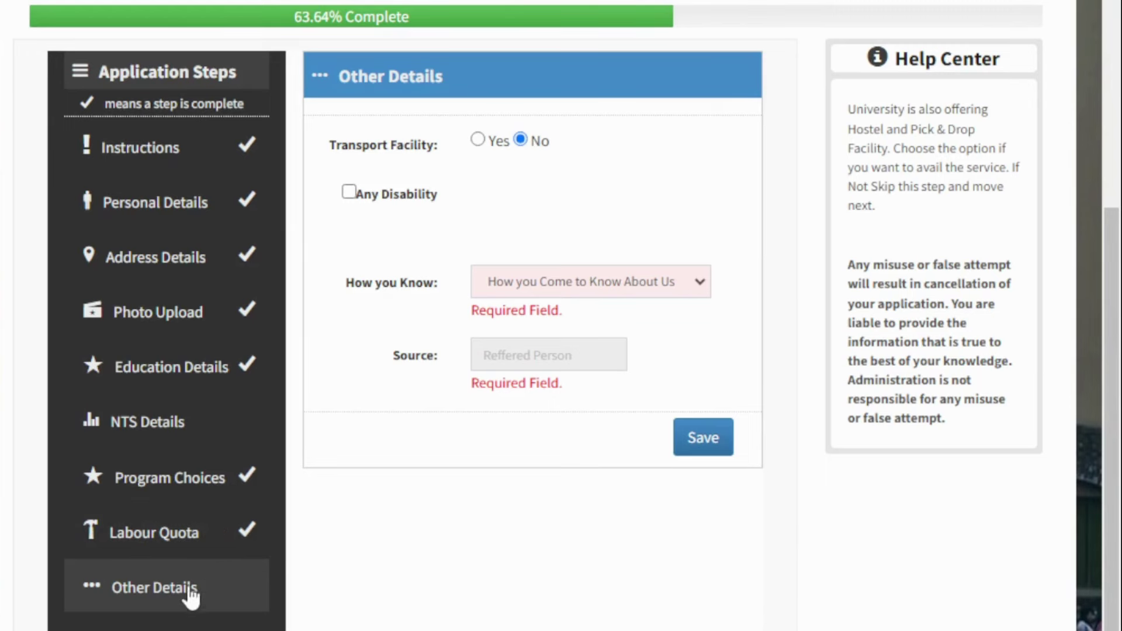
Review the Other Details fields and set Transport Facility to No.
scroll(453, 424, up, 2)
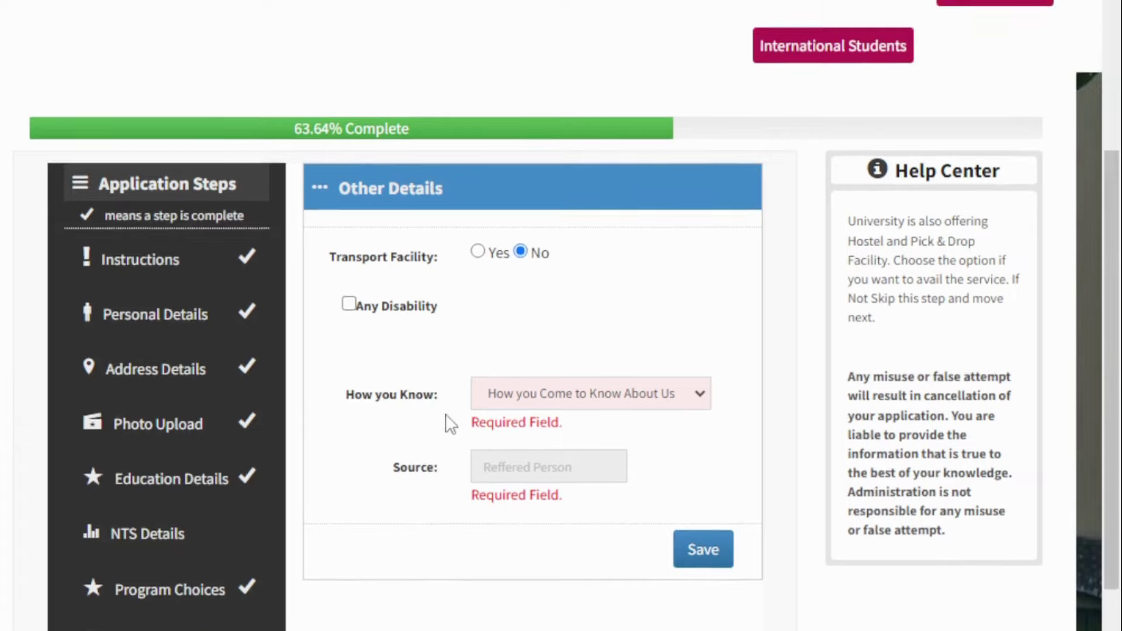
scroll(439, 397, down, 2)
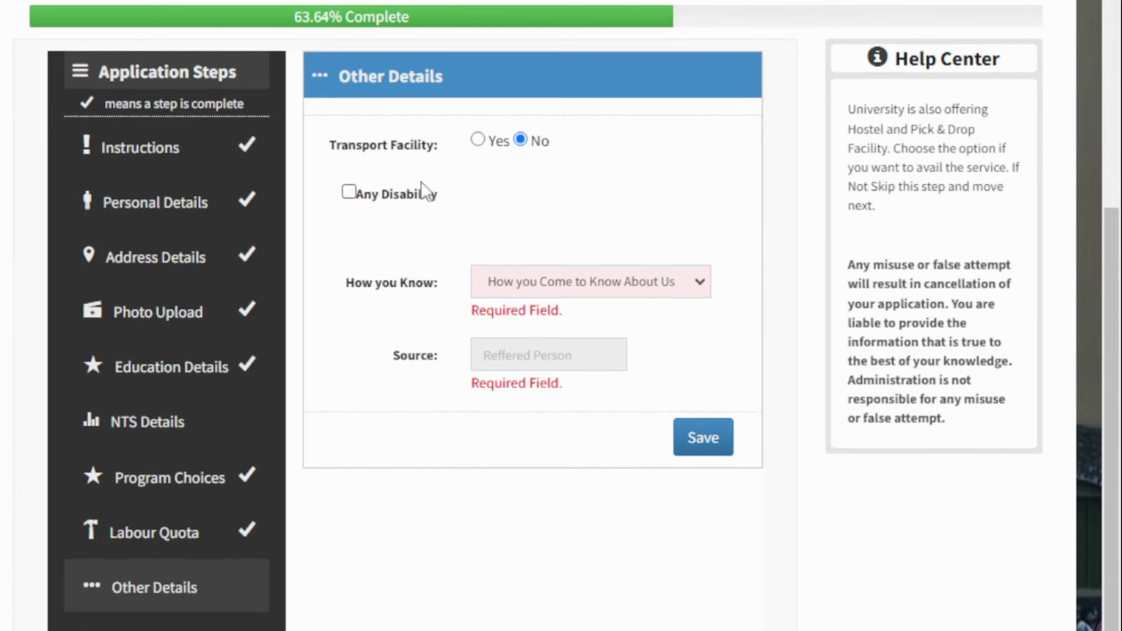
click(478, 141)
click(520, 141)
Turn on Any Disability to examine the Disability Type field, and turn it off again.
click(349, 193)
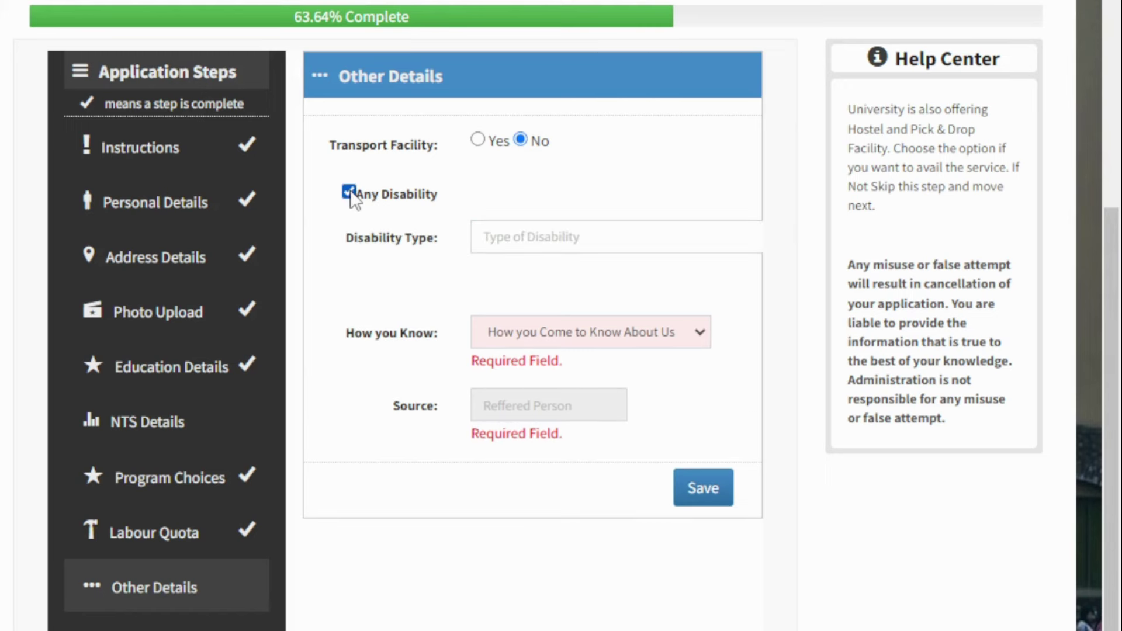
click(538, 239)
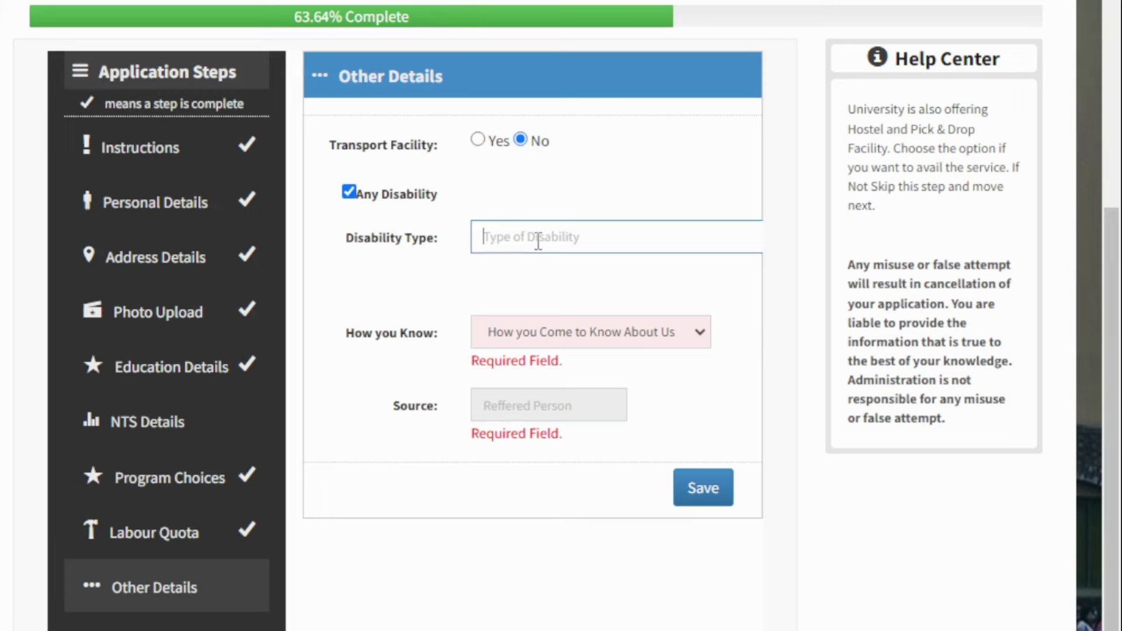
click(353, 194)
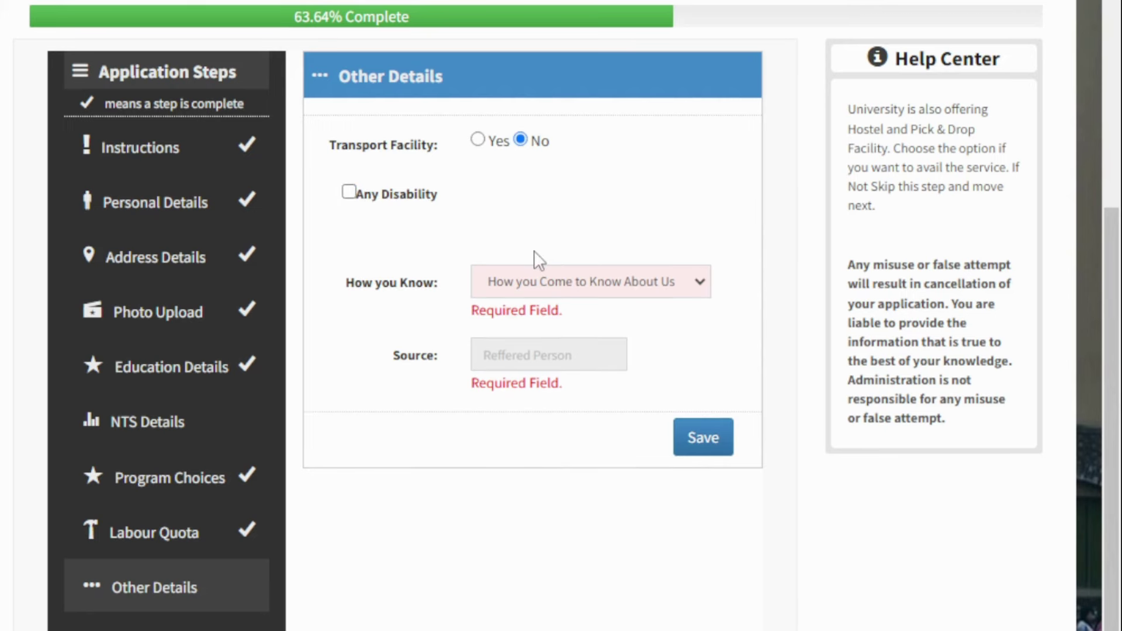
Set How you Know to Youtube and recheck the list's other options without changing the choice.
click(617, 283)
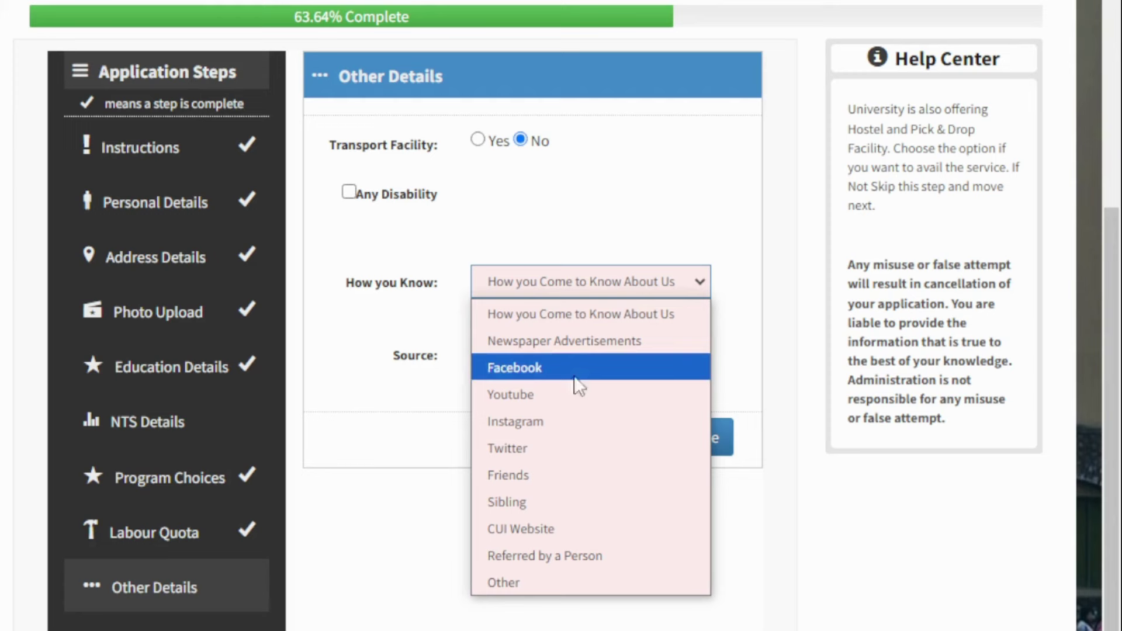
click(564, 396)
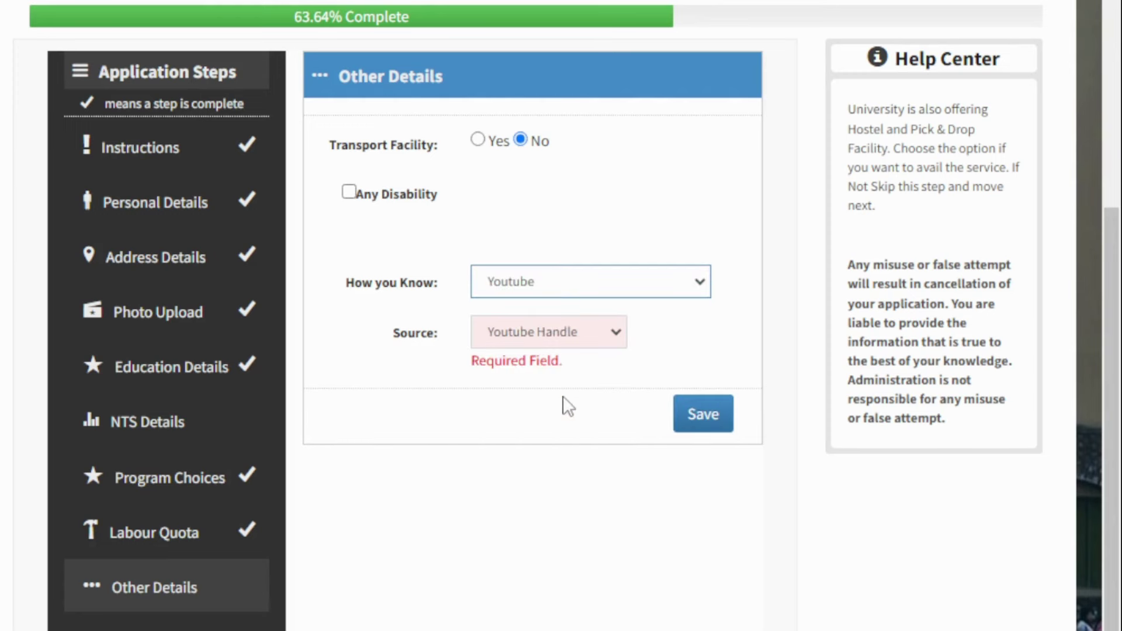
click(598, 297)
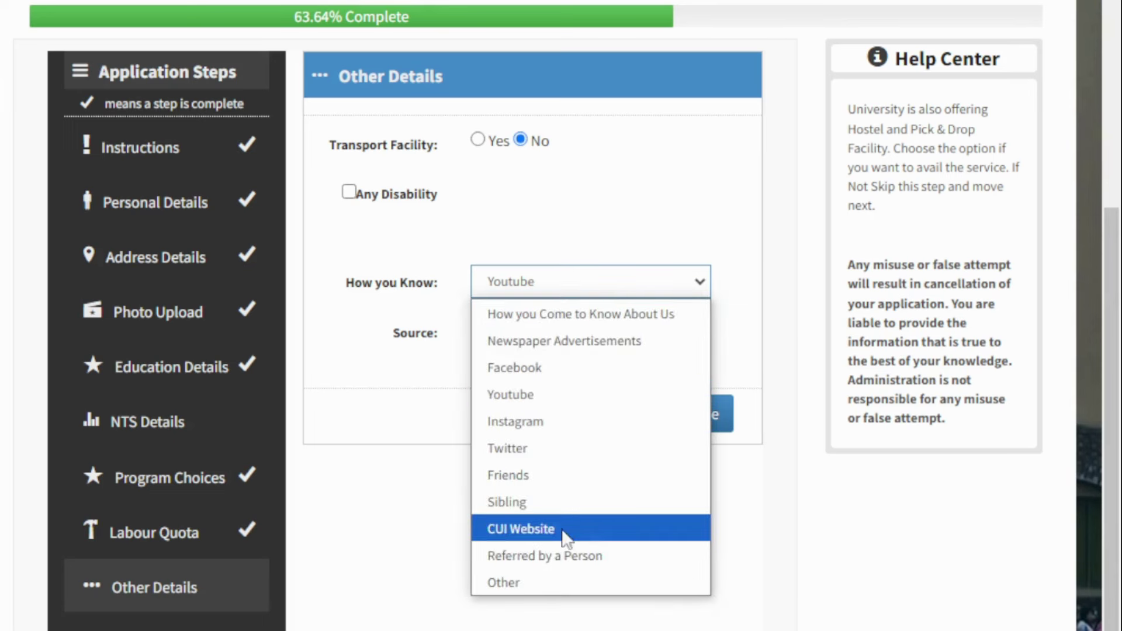
click(412, 352)
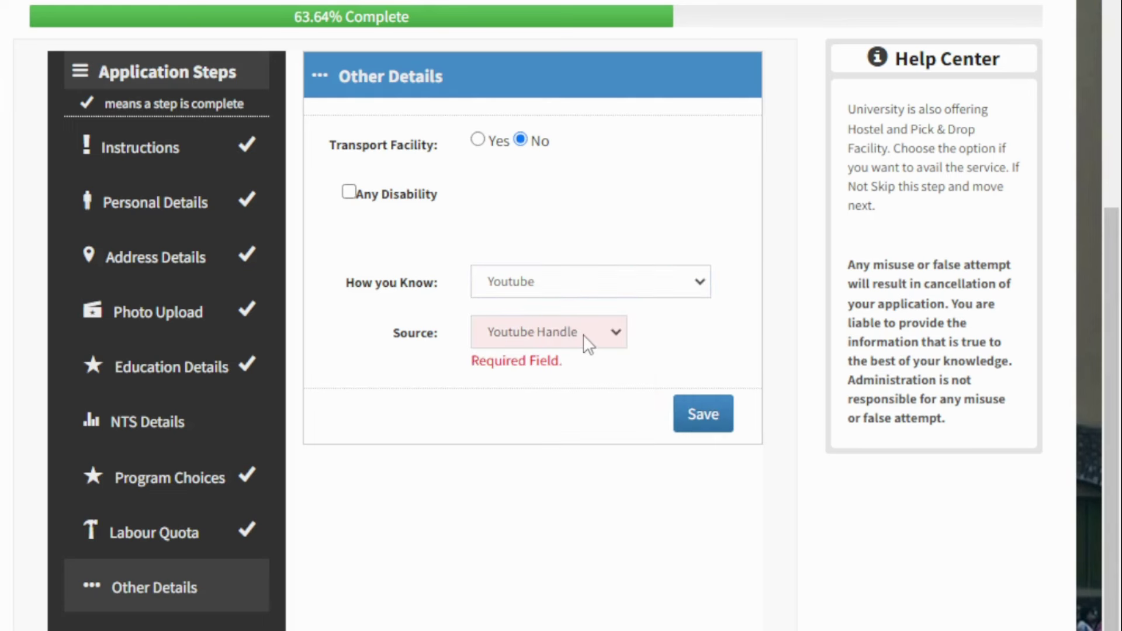
Choose cuiabbottabad as the Youtube source and save the Other Details to continue to Documents Upload.
click(583, 336)
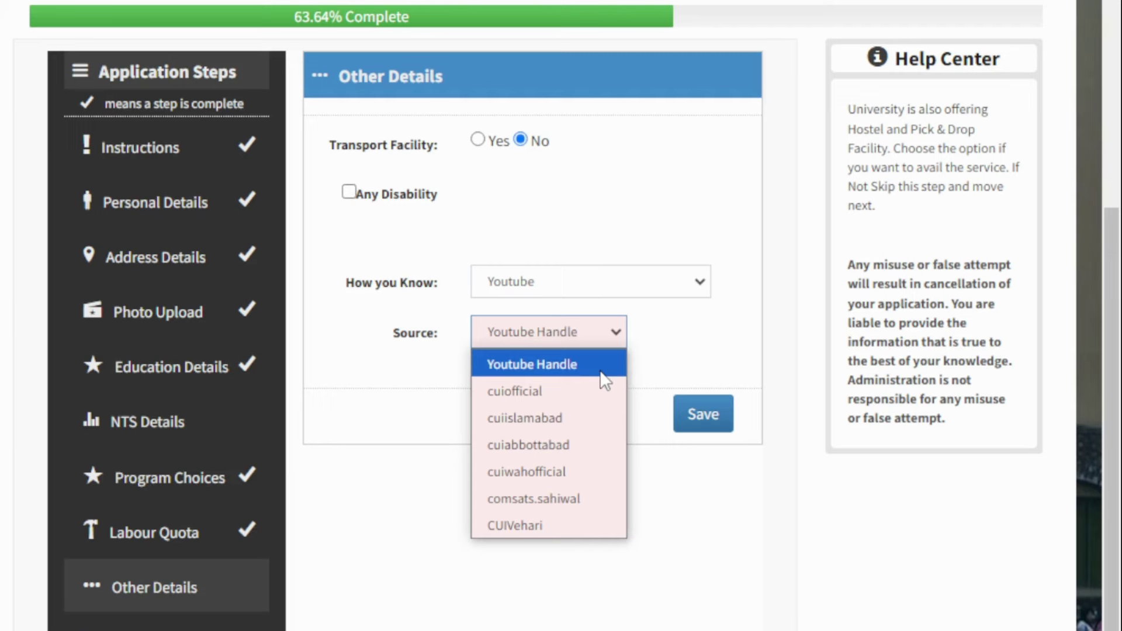
click(540, 447)
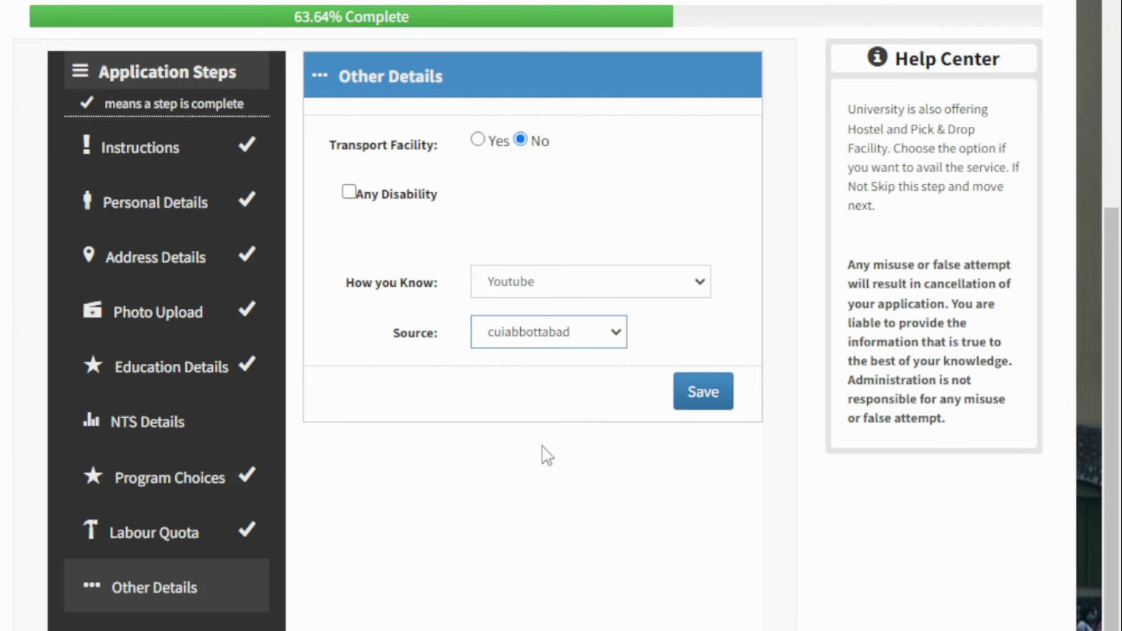
click(691, 391)
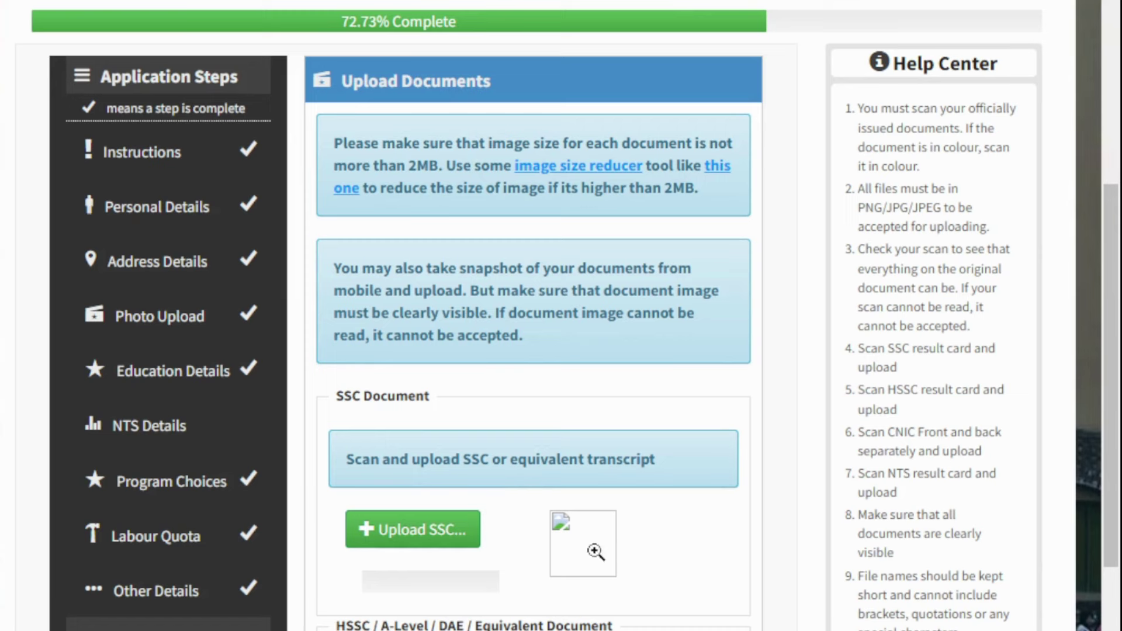
Review the SSC, HSSC and NTS document upload sections and proceed to the Confirm Fee step.
scroll(596, 552, down, 4)
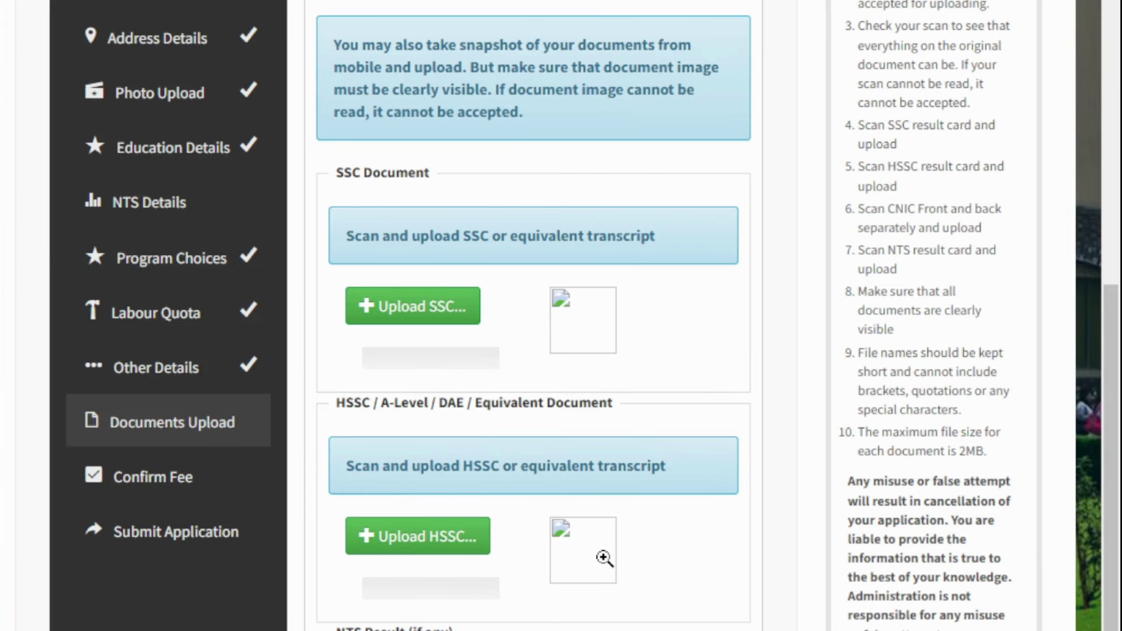
scroll(426, 573, down, 3)
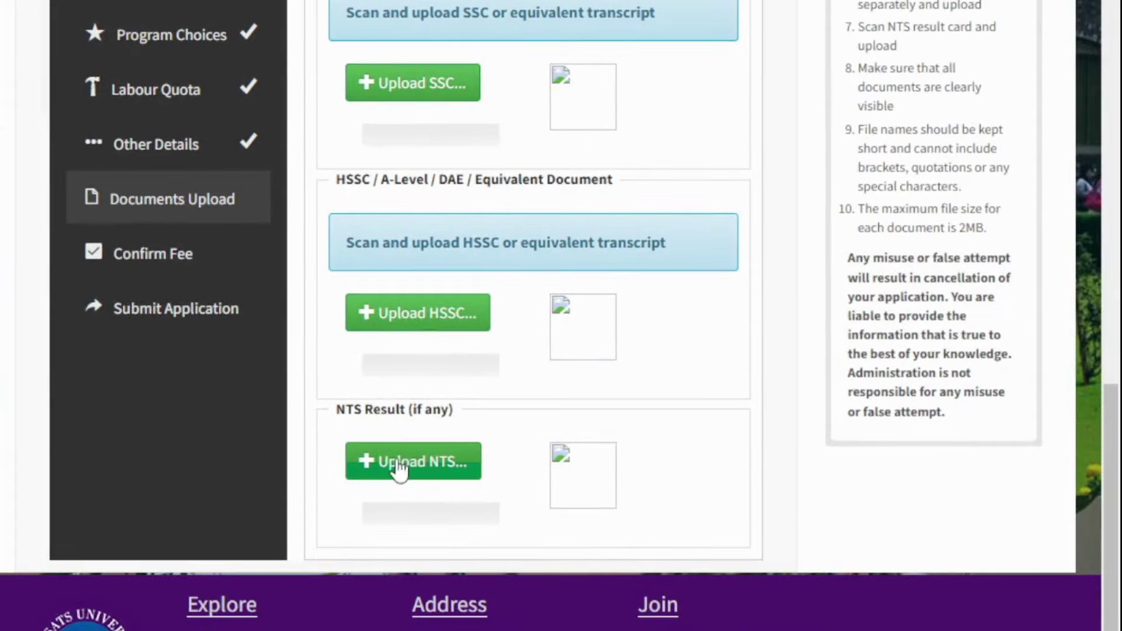
key(ctrl+plus)
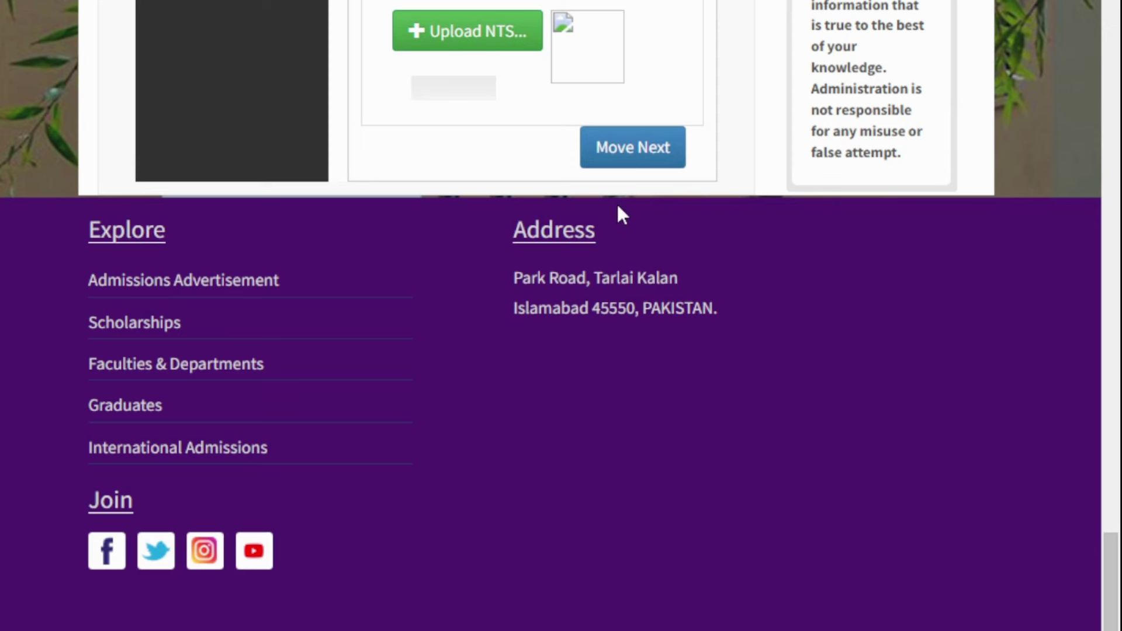
click(621, 162)
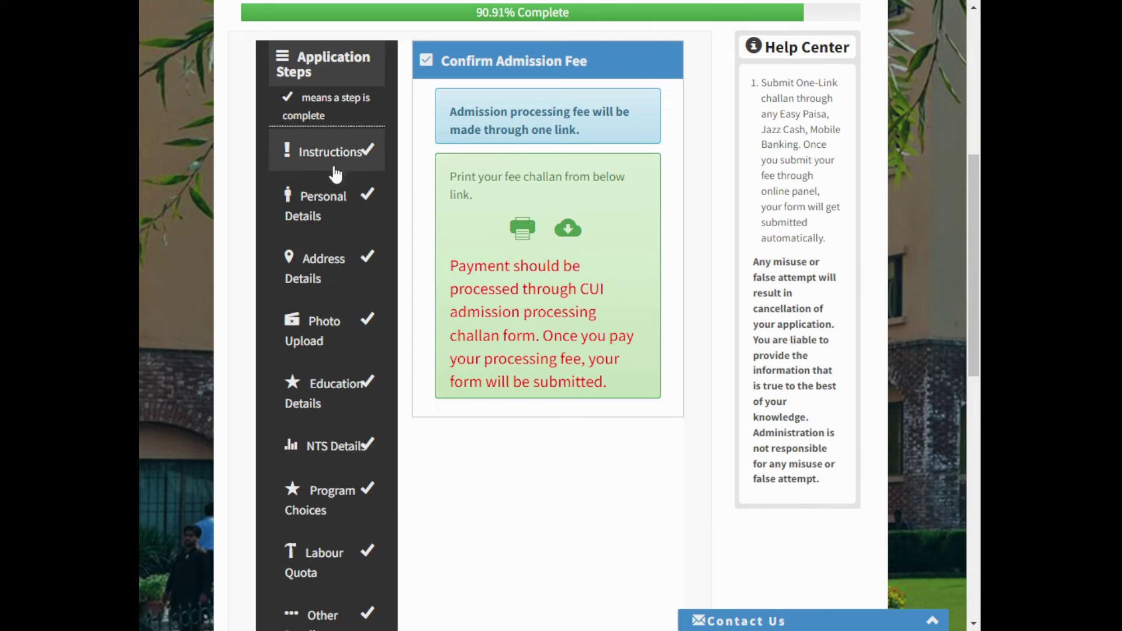
Examine the Confirm Admission Fee instructions, the challan print and download options, and the remaining application steps through Submit Application.
scroll(310, 503, down, 4)
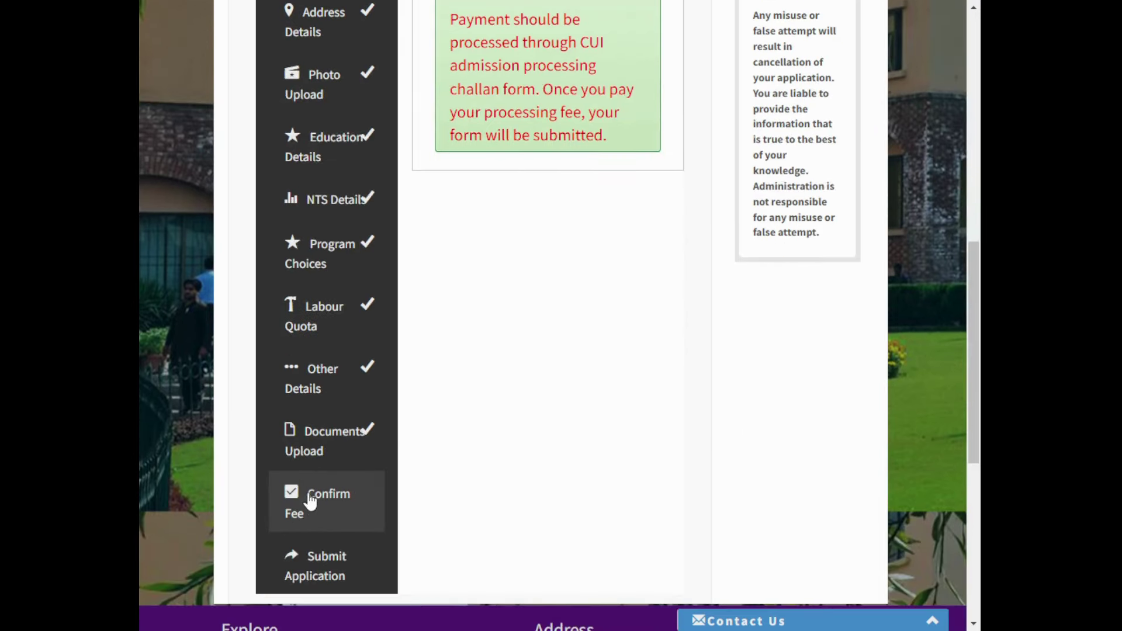
scroll(556, 511, up, 3)
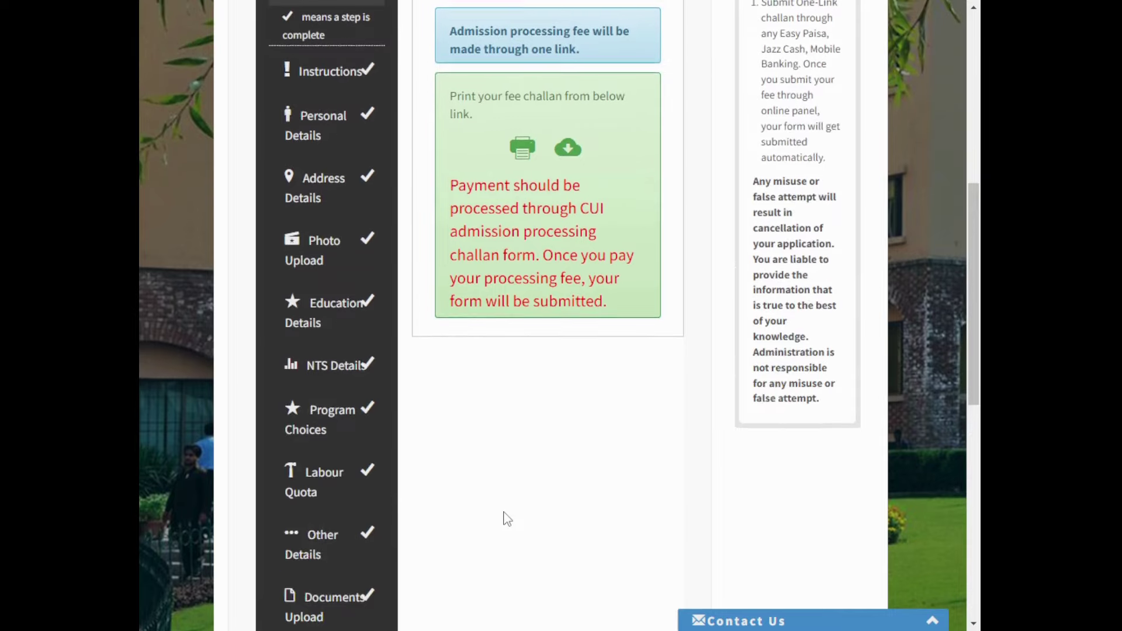
scroll(505, 518, up, 3)
scroll(496, 532, down, 1)
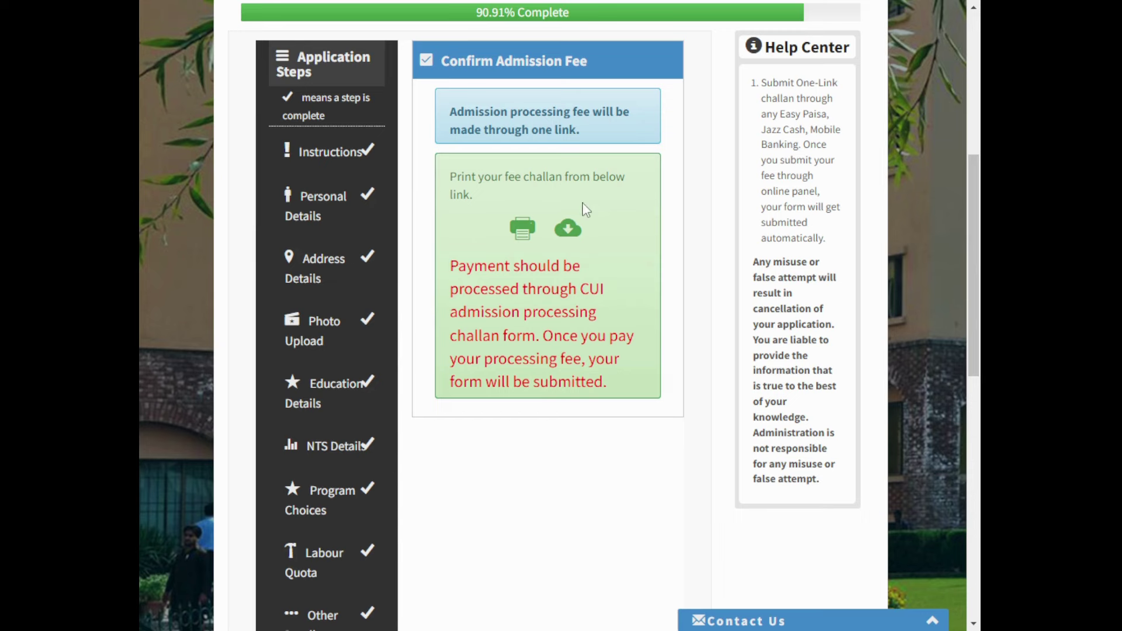
scroll(586, 210, down, 2)
scroll(409, 445, down, 4)
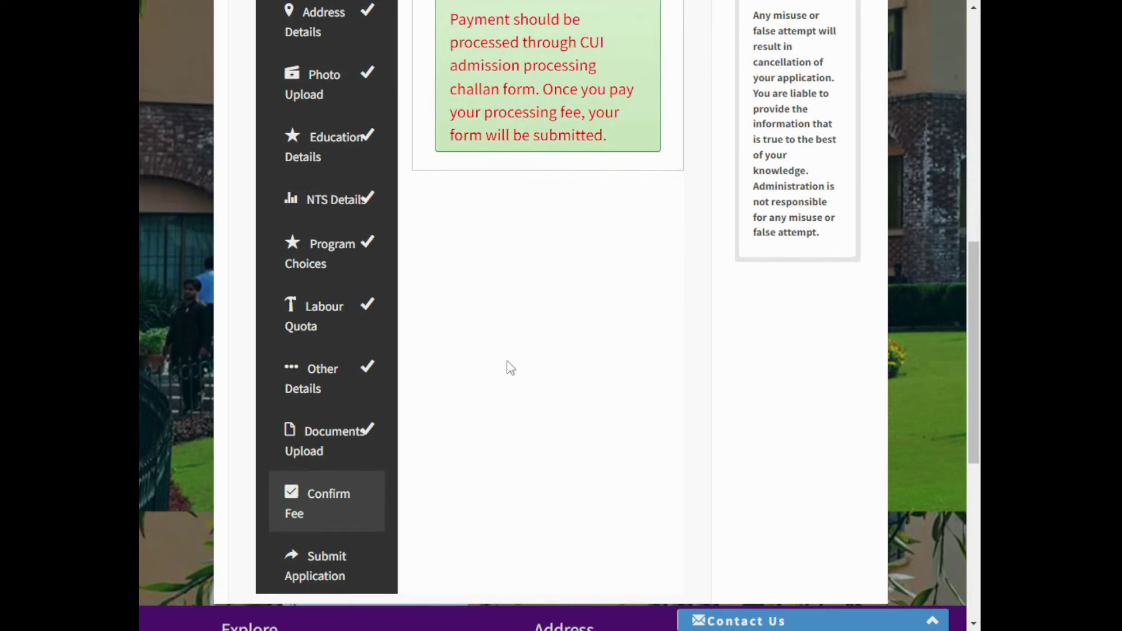
scroll(508, 319, up, 6)
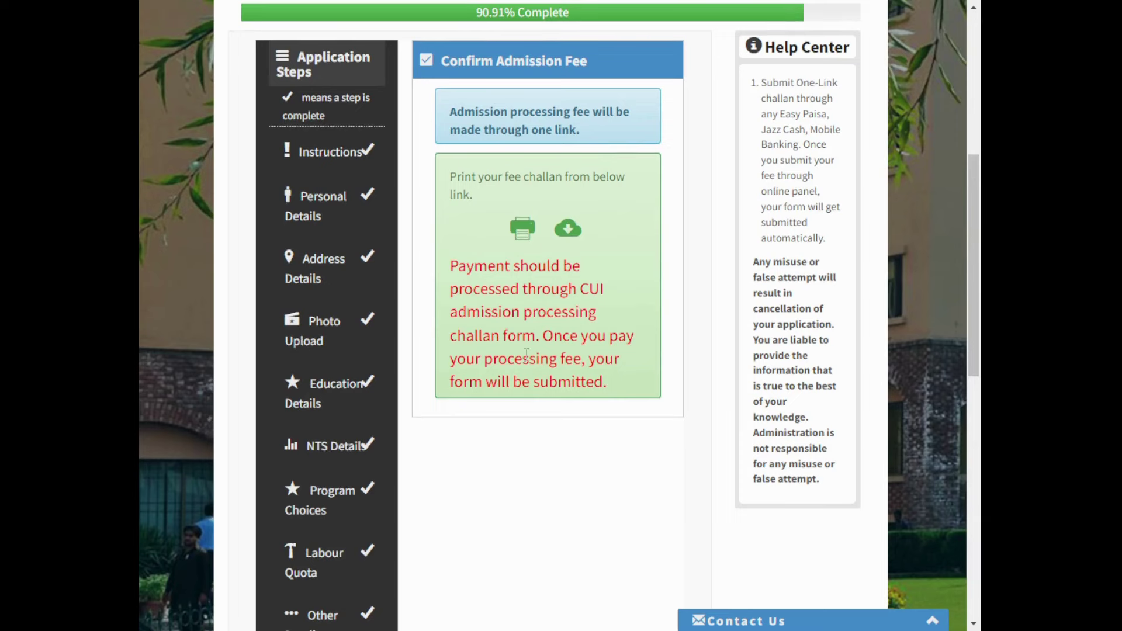
scroll(370, 564, down, 5)
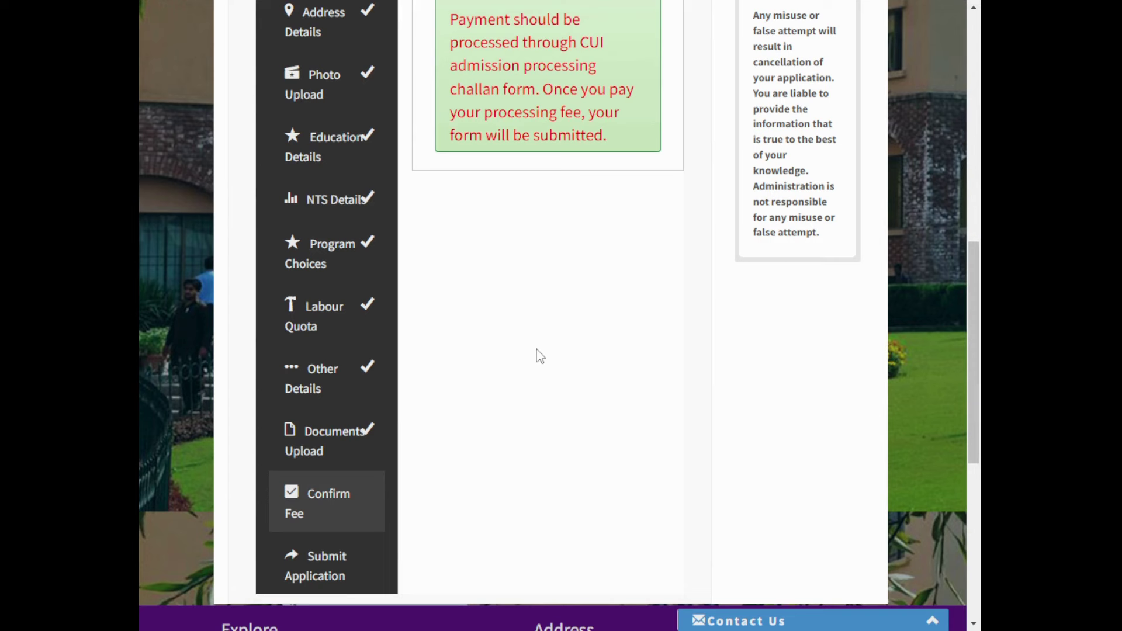
scroll(540, 356, up, 4)
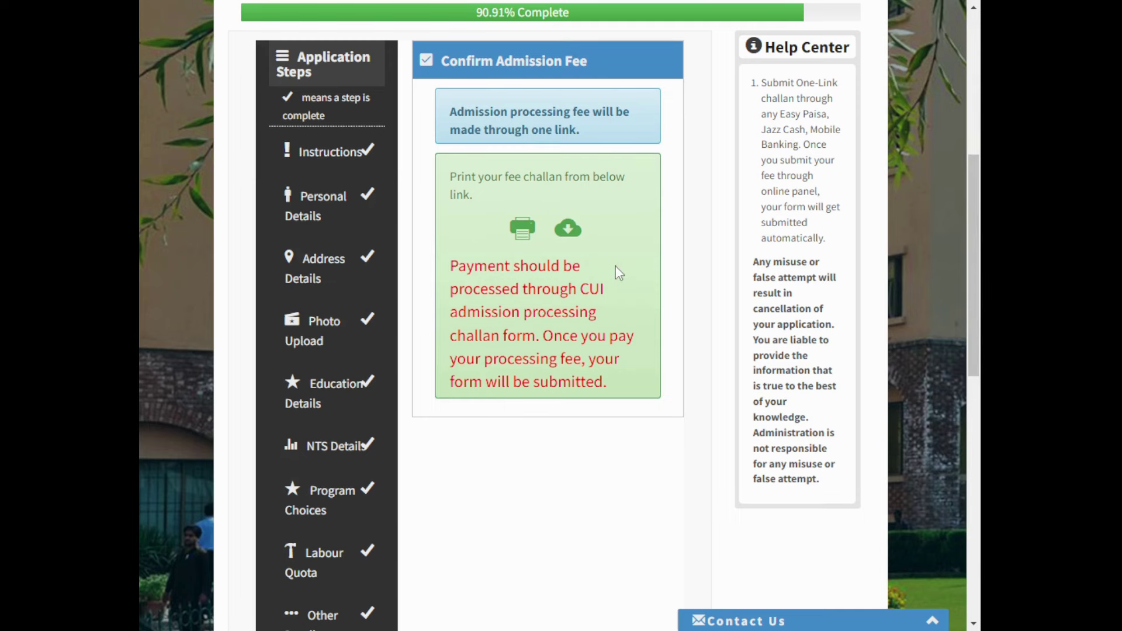
scroll(616, 276, down, 7)
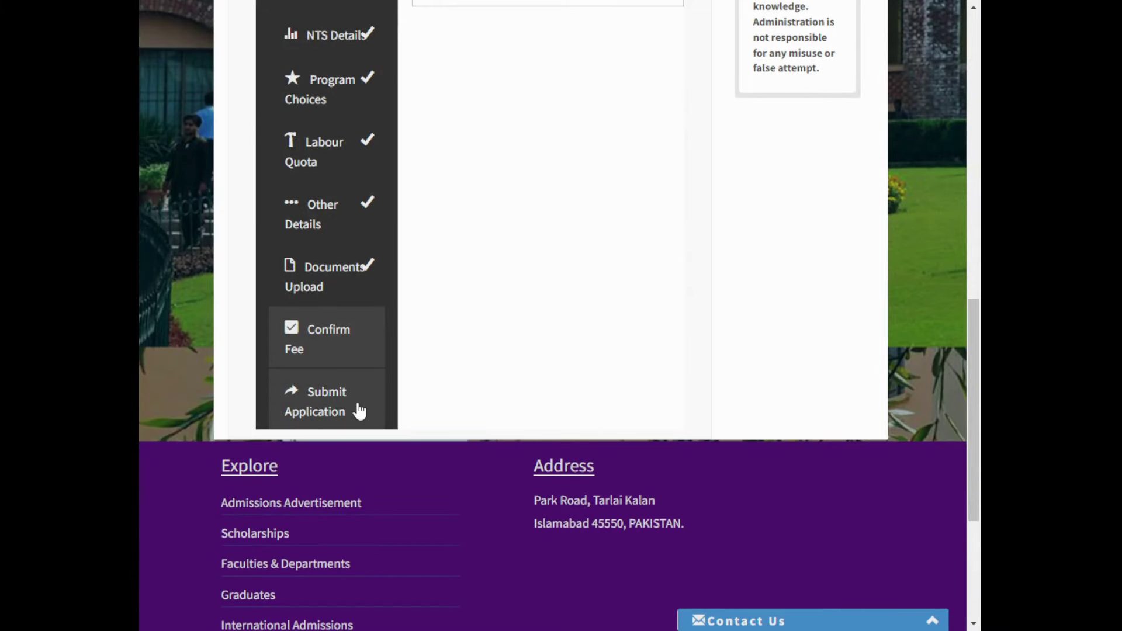
scroll(530, 331, up, 1)
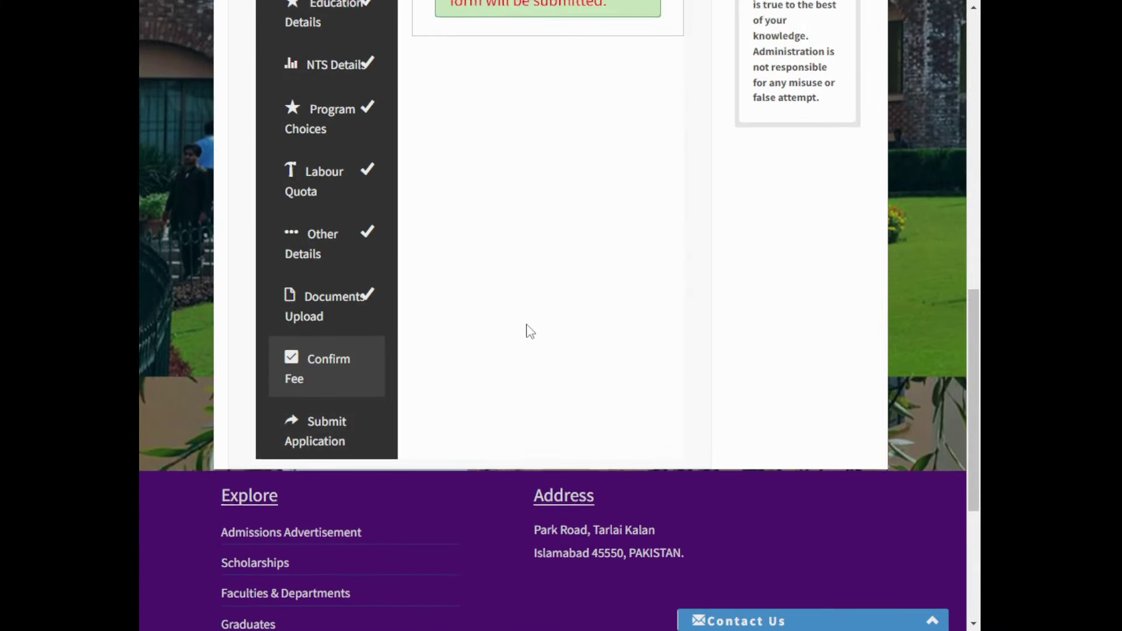
scroll(528, 329, up, 3)
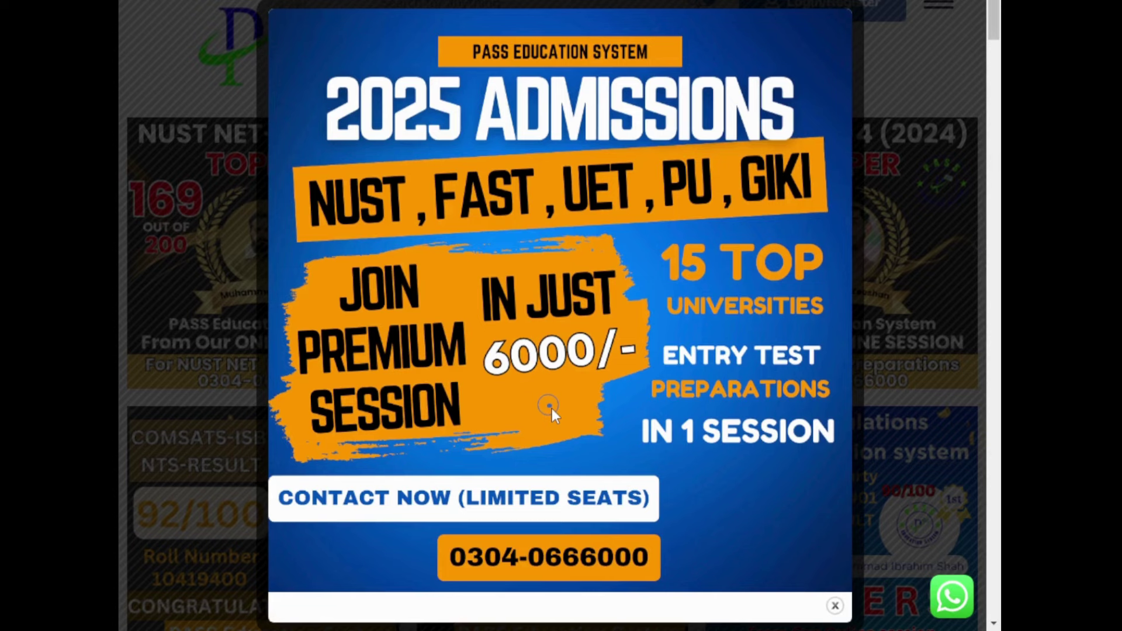